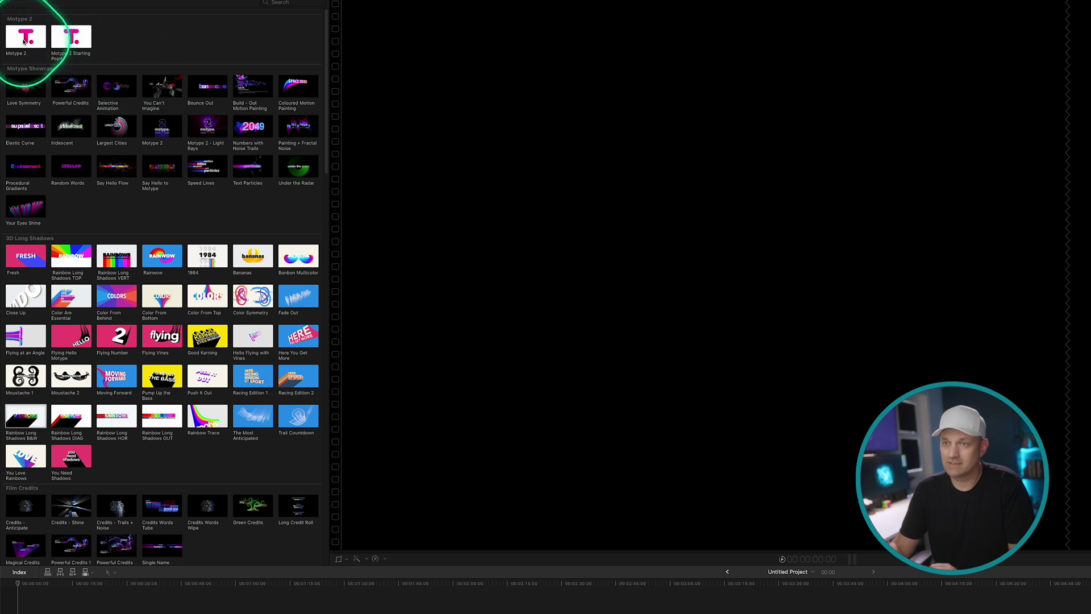
Scroll the Installed Titles browser down and back up to the Motype 2 category
scroll(111, 104, down, 20)
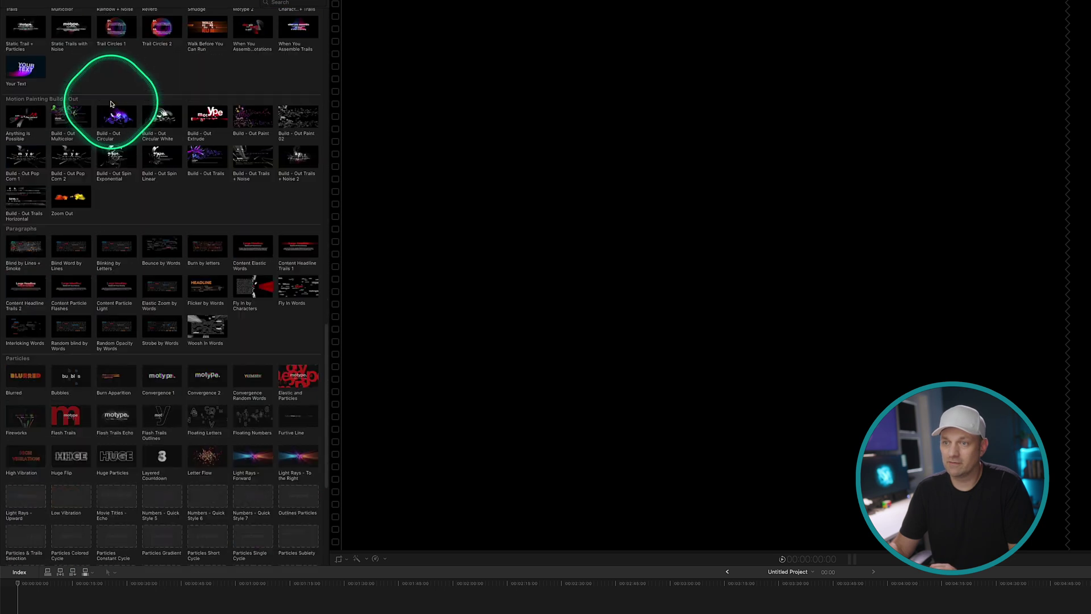
scroll(111, 103, up, 20)
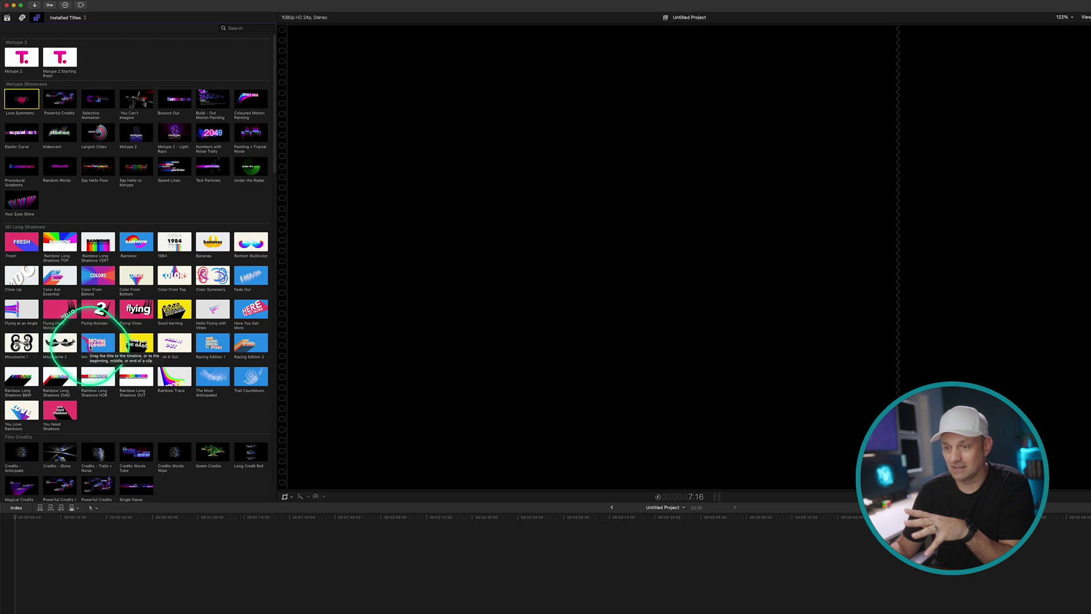
Scroll the Titles browser down past Motion Painting to the Paragraphs titles
scroll(175, 303, down, 10)
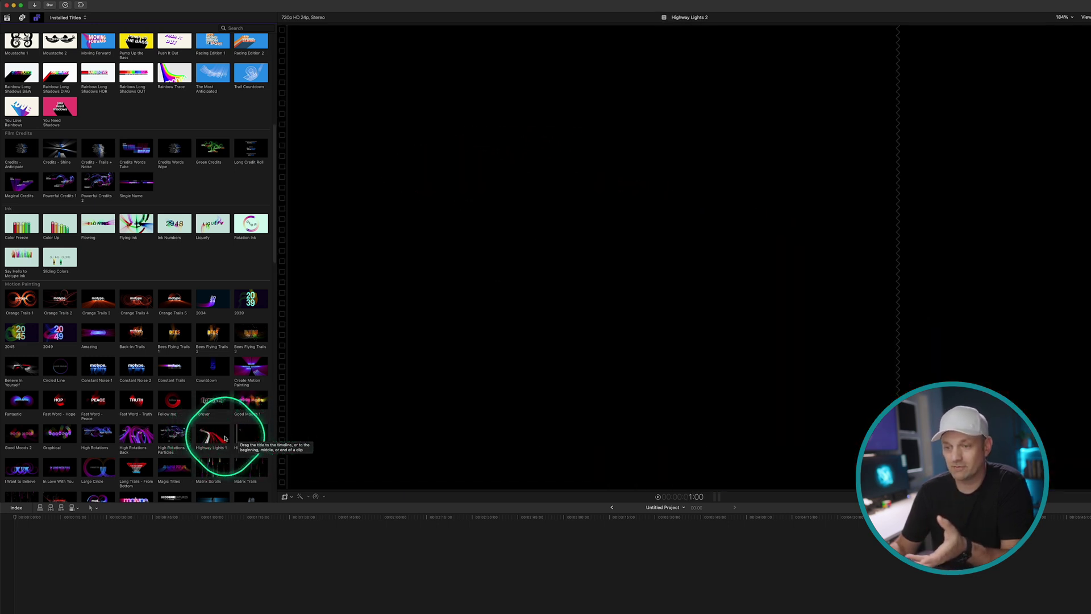
scroll(69, 470, down, 5)
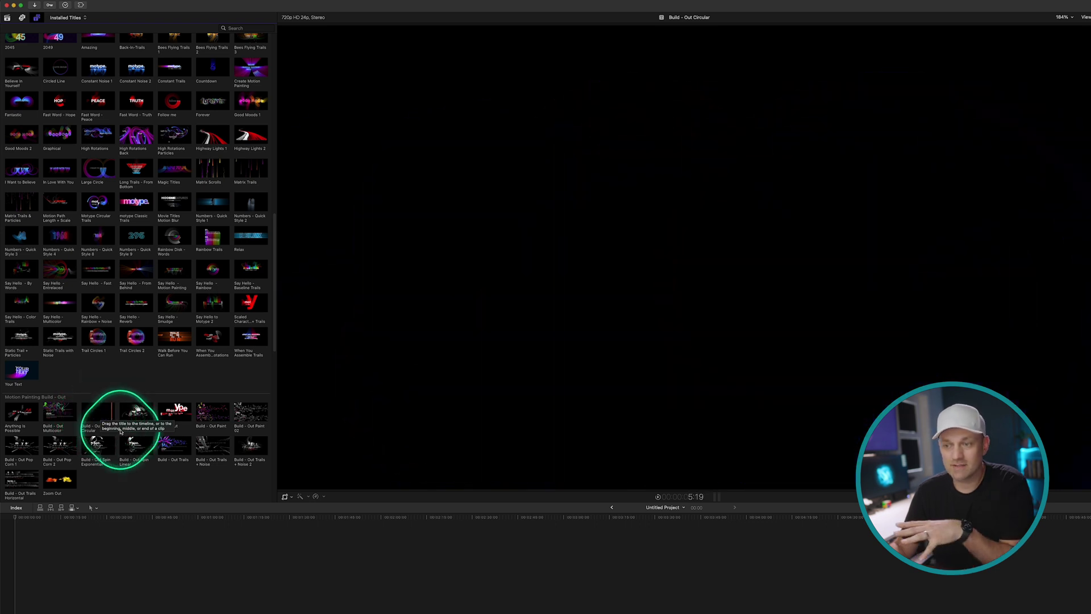
scroll(108, 423, down, 3)
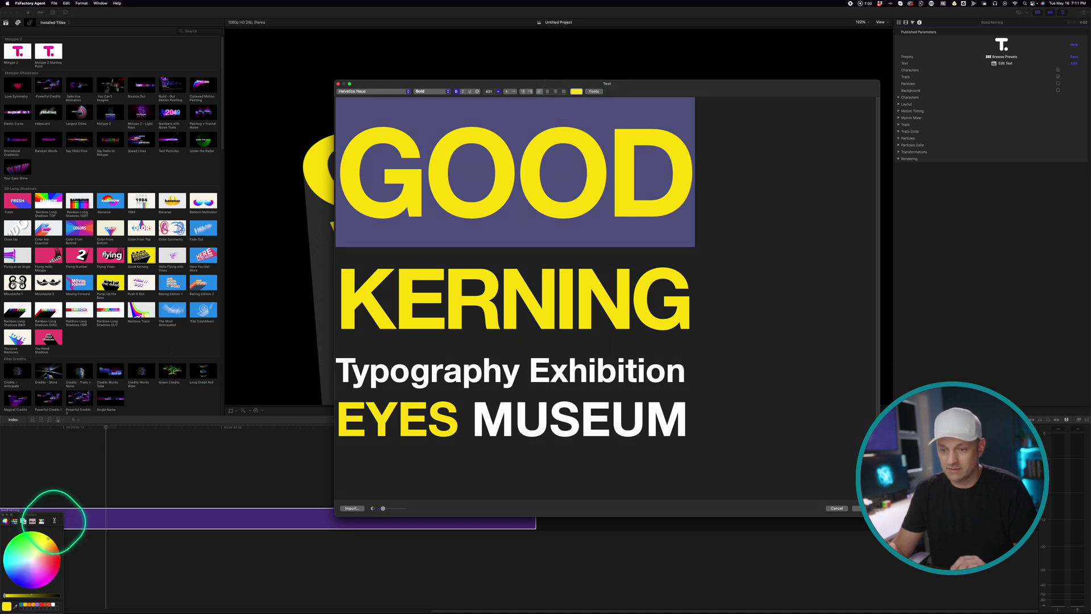
Colour the GOOD KERNING headline teal and retype it as SUPER FOODS
drag(63, 513, 193, 441)
drag(164, 486, 146, 492)
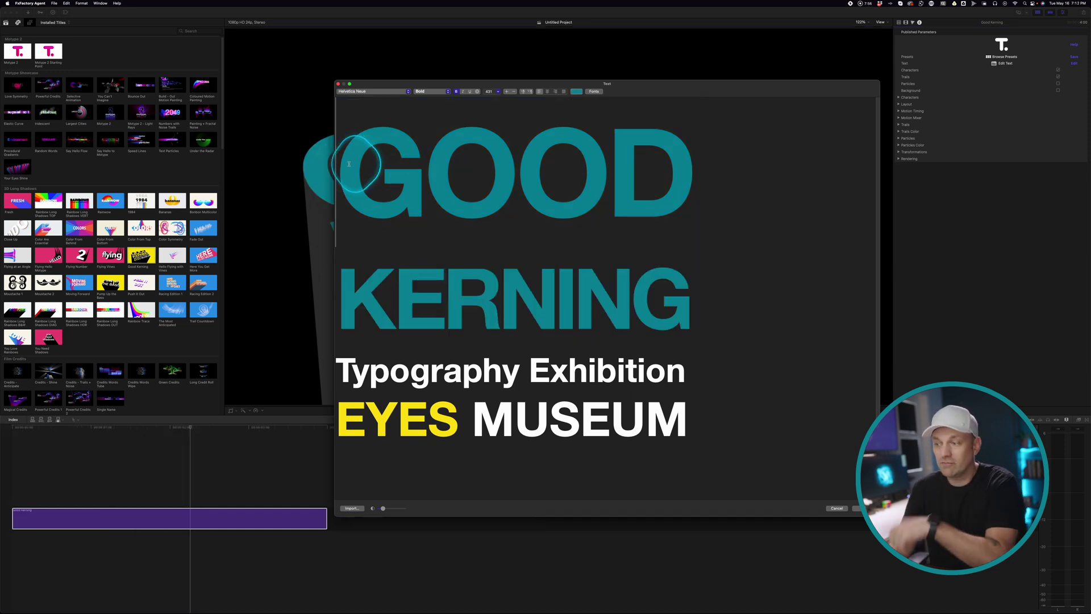
drag(348, 170, 657, 171)
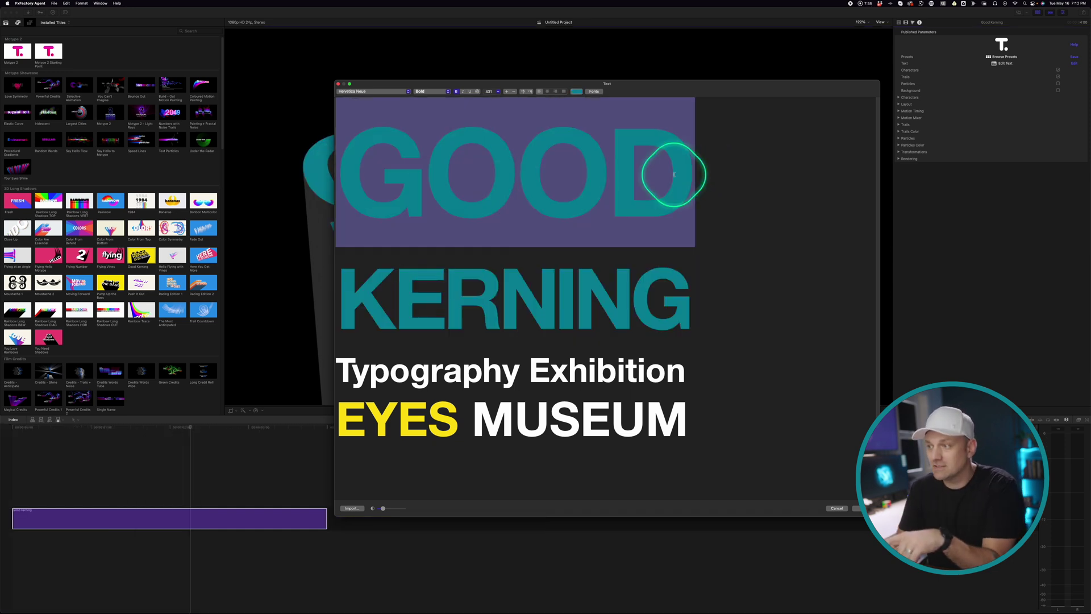
text(SUPER)
drag(350, 300, 667, 298)
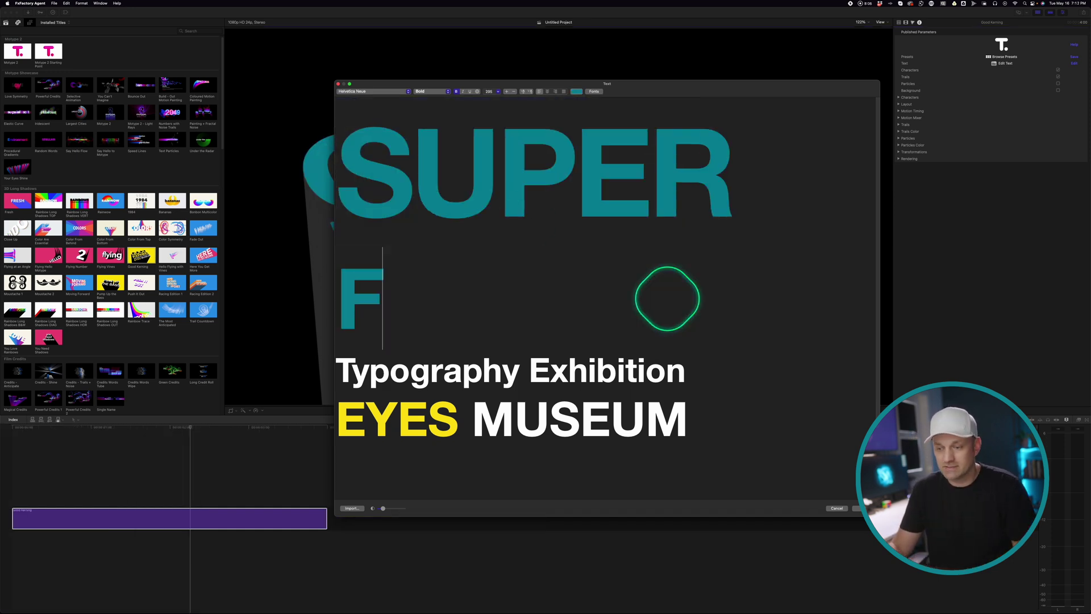
text(OOD)
Enlarge FOODS, tidy the subtitle line to WHAT'S COOKING, and apply the text edits
drag(617, 293, 340, 296)
click(499, 93)
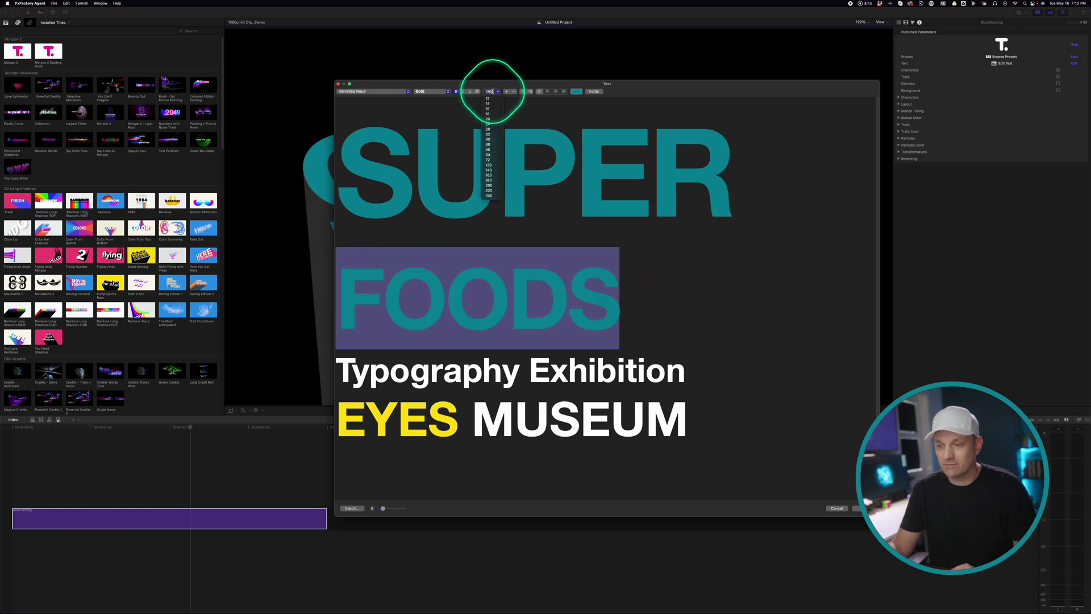
click(492, 92)
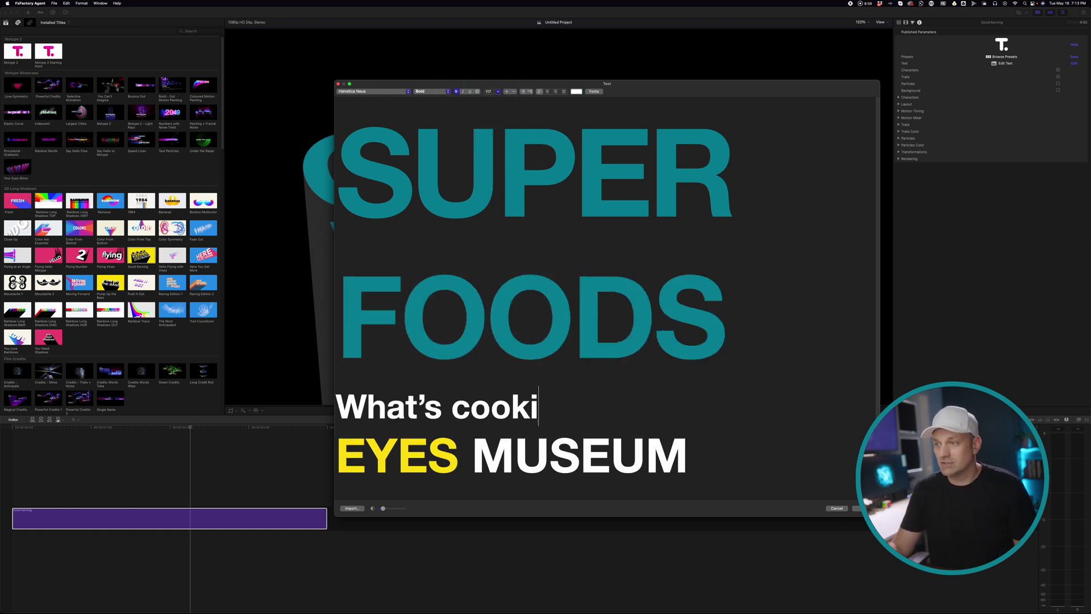
key(BackSpace)
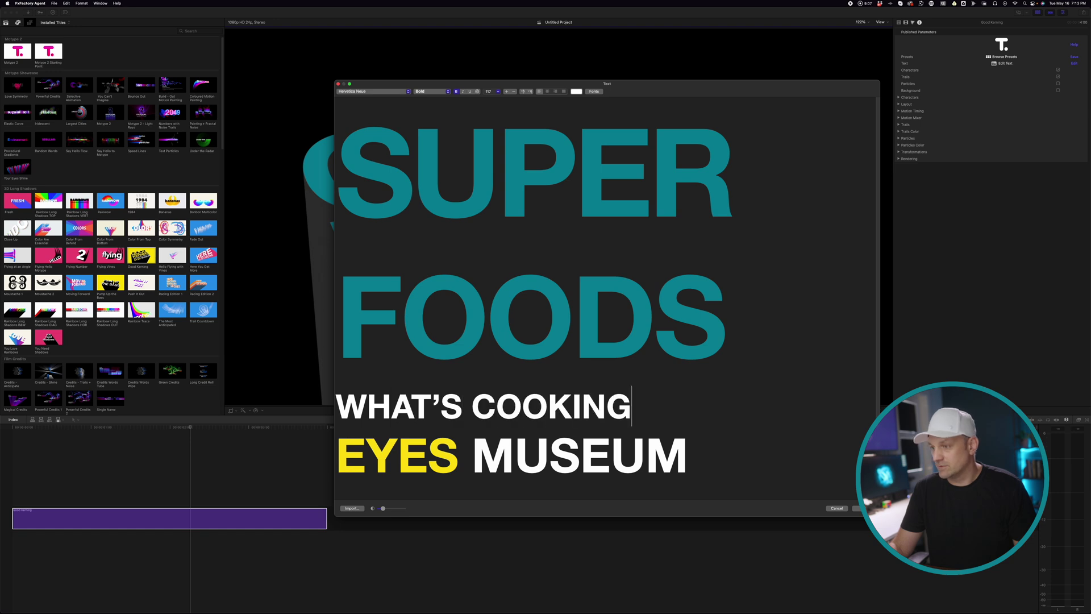
double_click(347, 455)
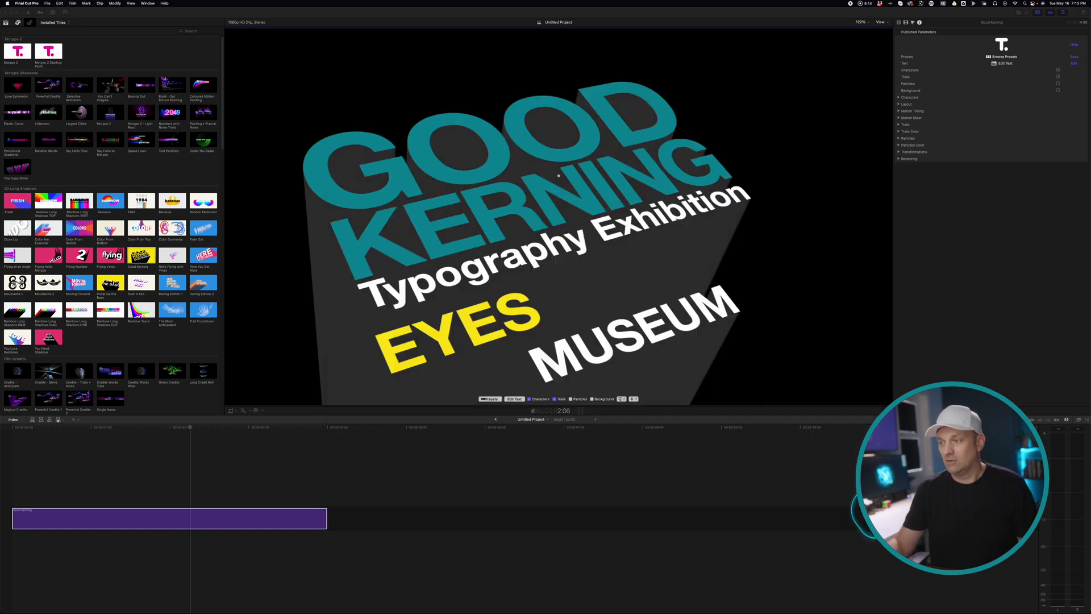
click(19, 423)
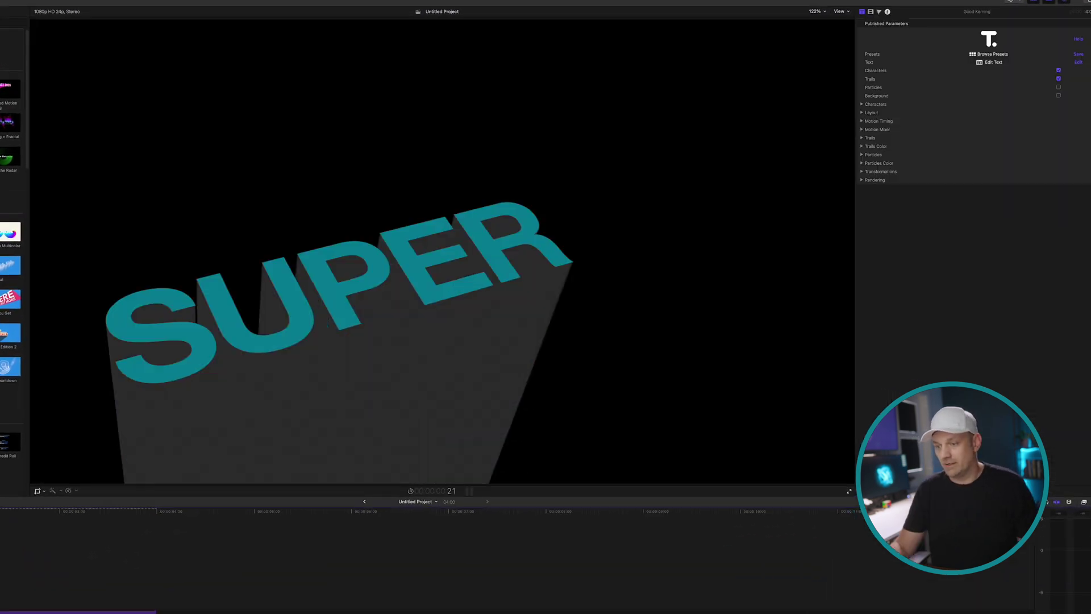
Delete the EYES MUSEUM line so the title reads SUPER FOODS WHAT'S COOKING!?
click(377, 513)
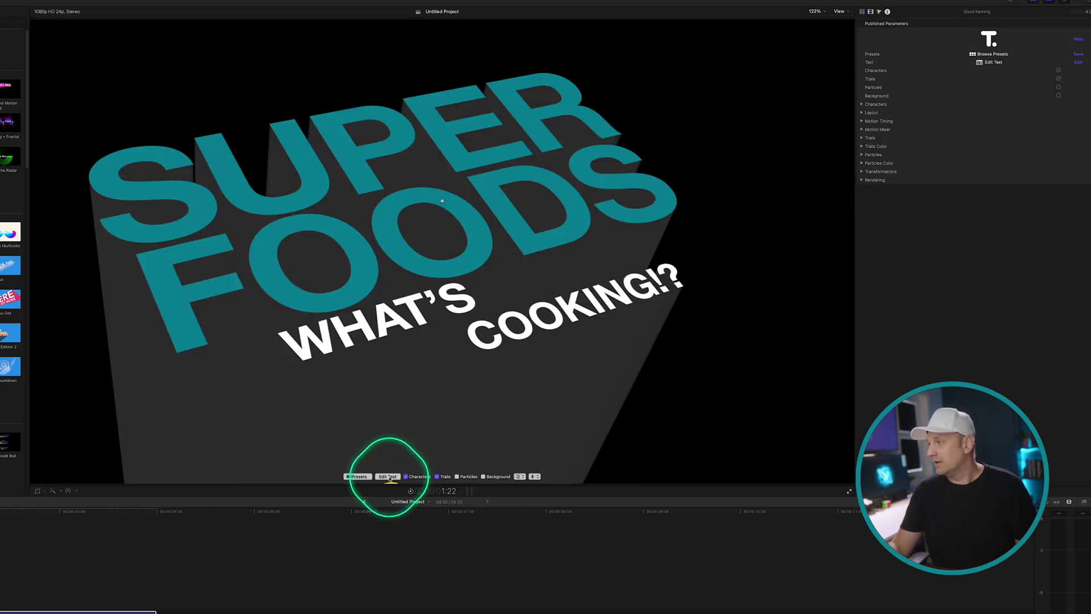
click(387, 476)
triple_click(163, 526)
key(BackSpace)
triple_click(220, 483)
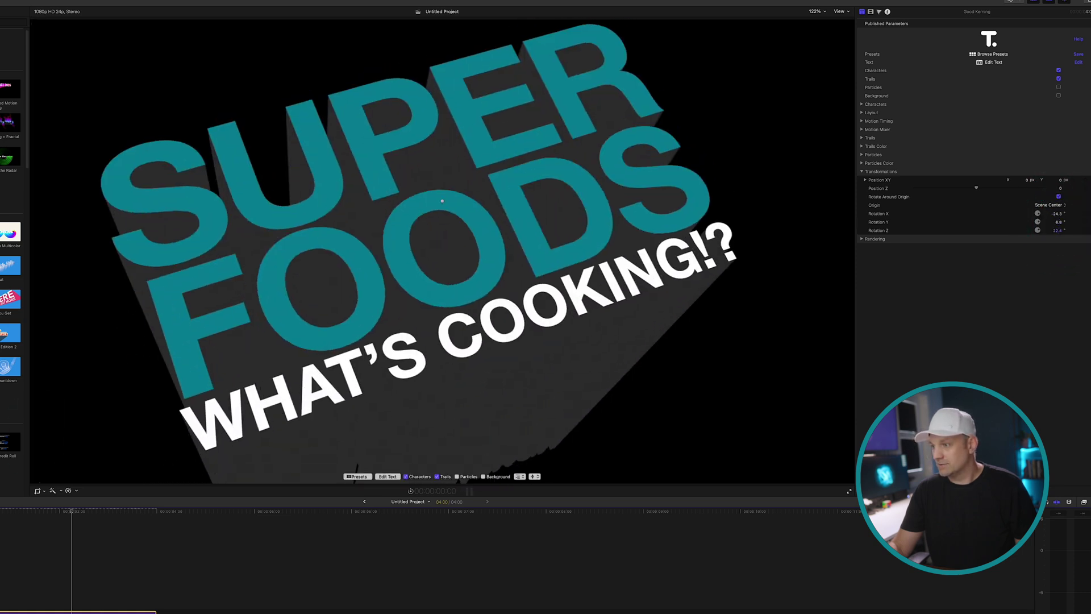
Adjust the Motion Paint trail length toward about 95%, checking frames at 2:14 and 3:06
click(861, 137)
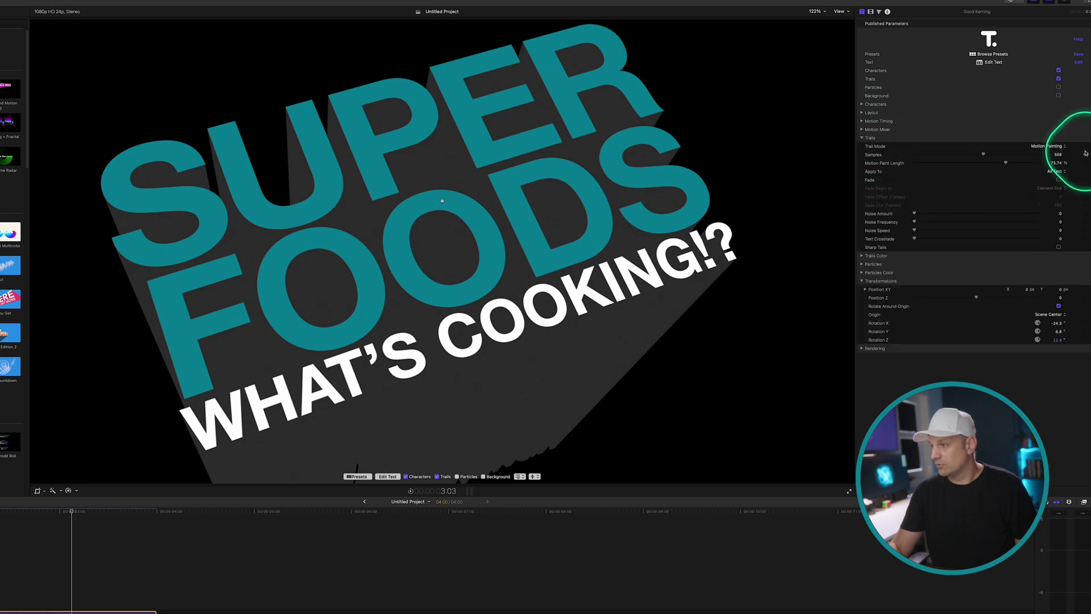
mouse_move(1005, 163)
mouse_down()
mouse_move(954, 163)
mouse_move(1020, 161)
mouse_up()
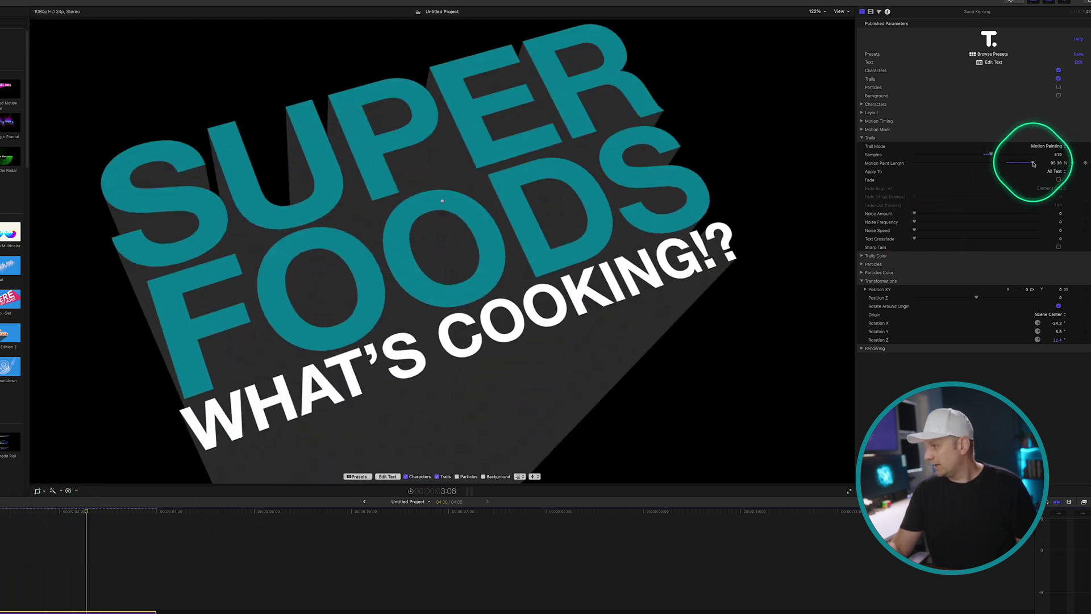
drag(1033, 162, 946, 163)
click(83, 510)
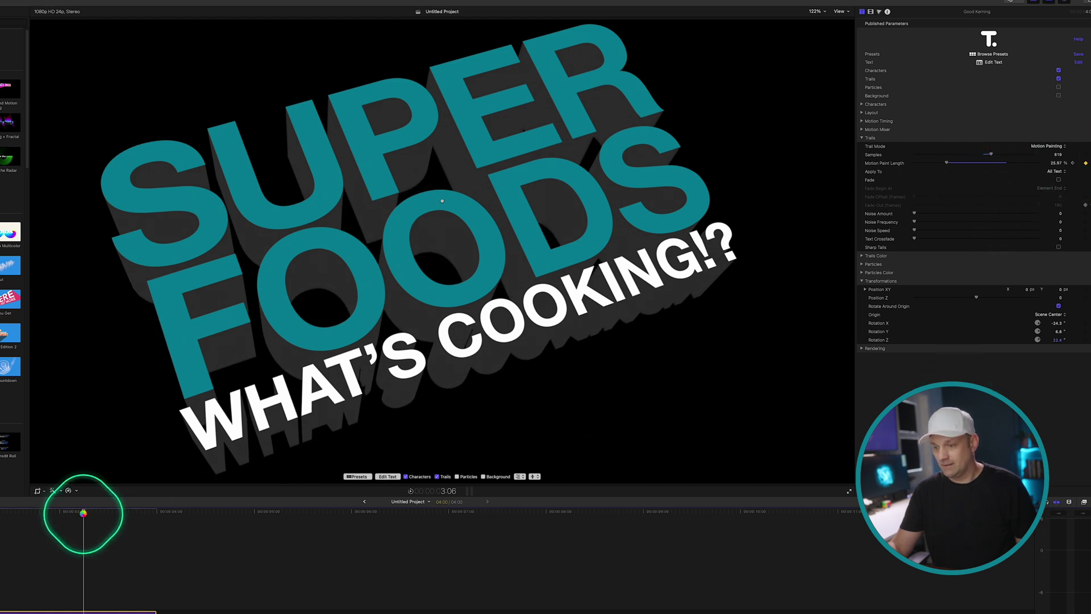
click(39, 514)
key(super+z)
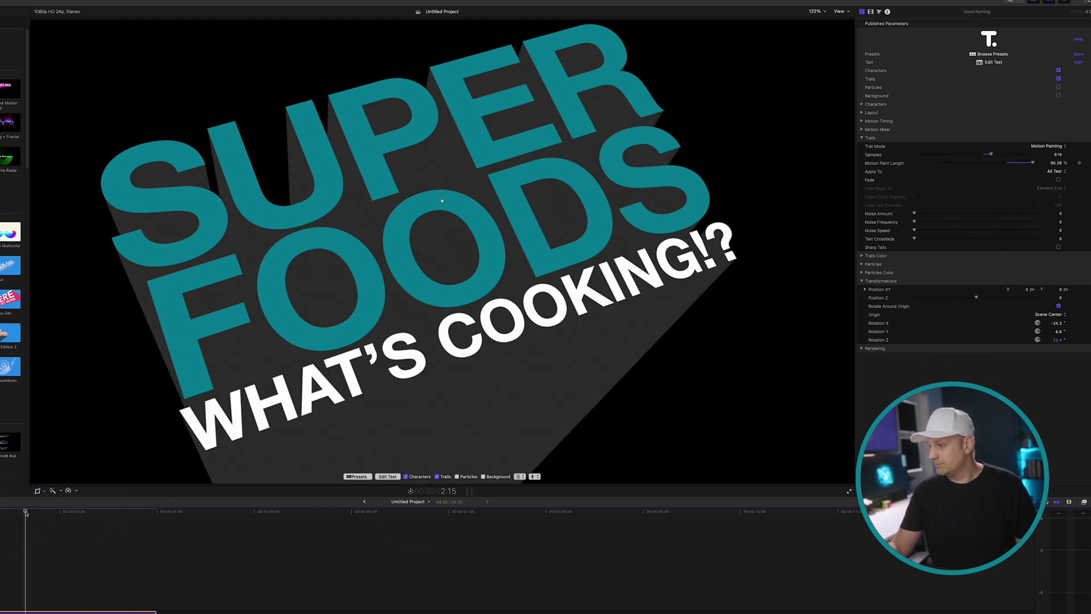
click(19, 511)
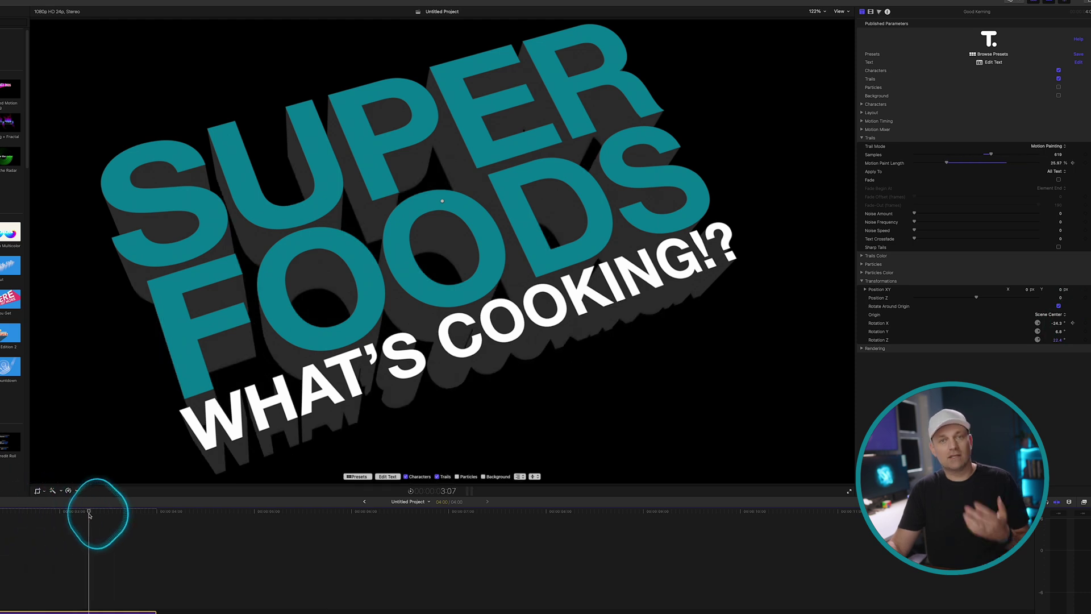
scroll(66, 565, down, 3)
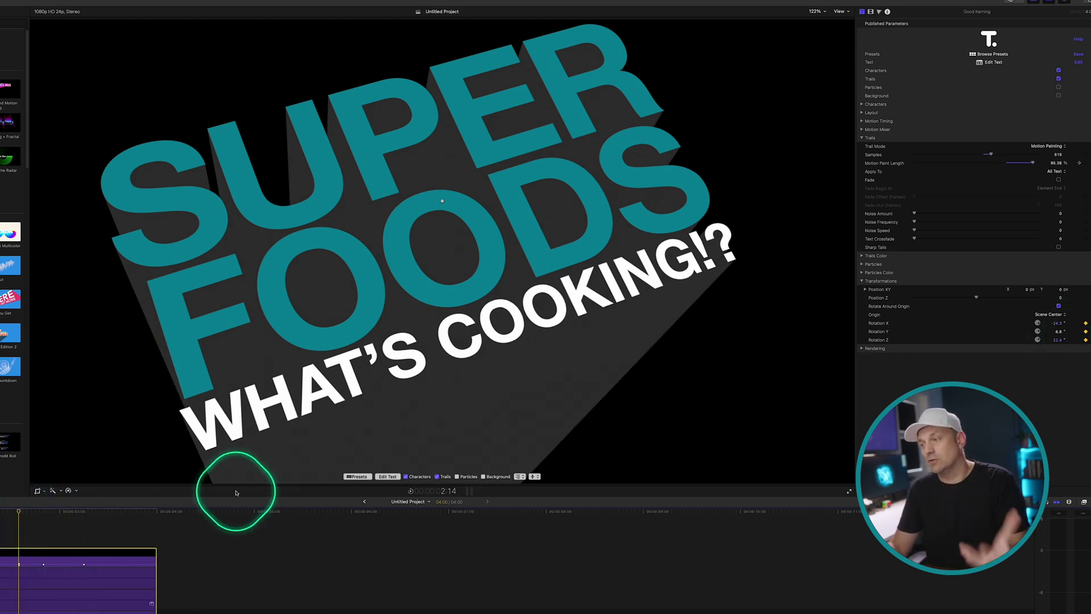
click(83, 511)
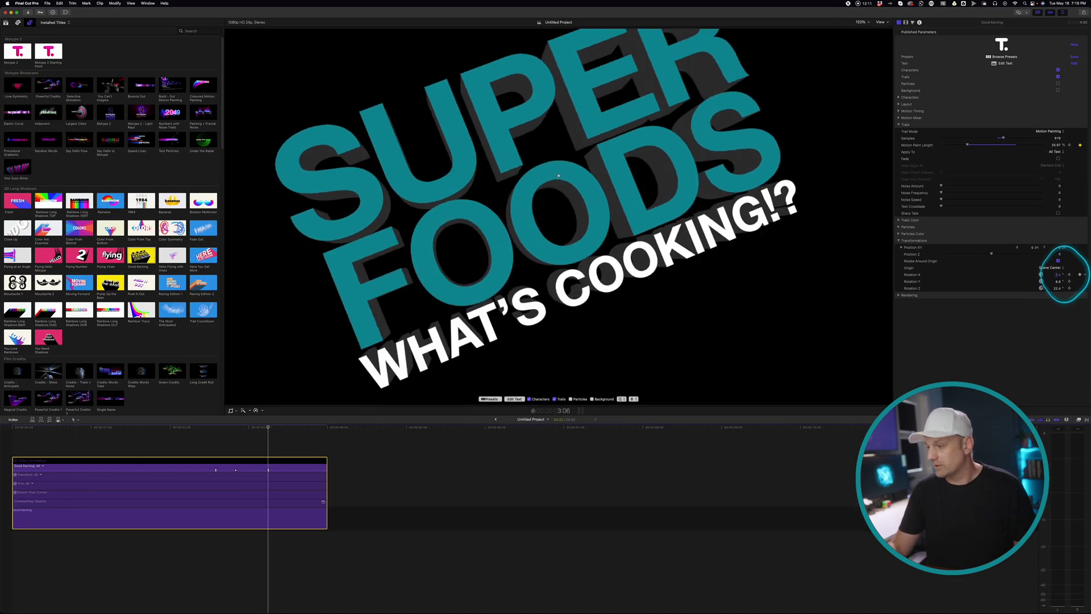
Tilt the SUPER FOODS title with a 3D rotation, nudge it lower, and preview it
drag(1058, 288, 1046, 288)
drag(557, 177, 573, 225)
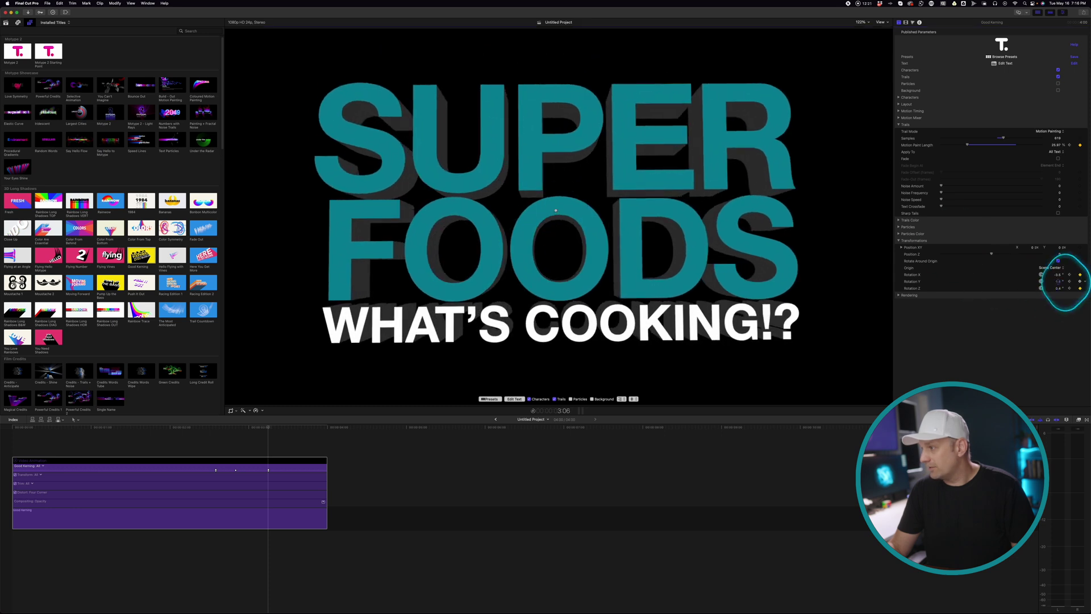
drag(1060, 285, 1065, 285)
click(28, 428)
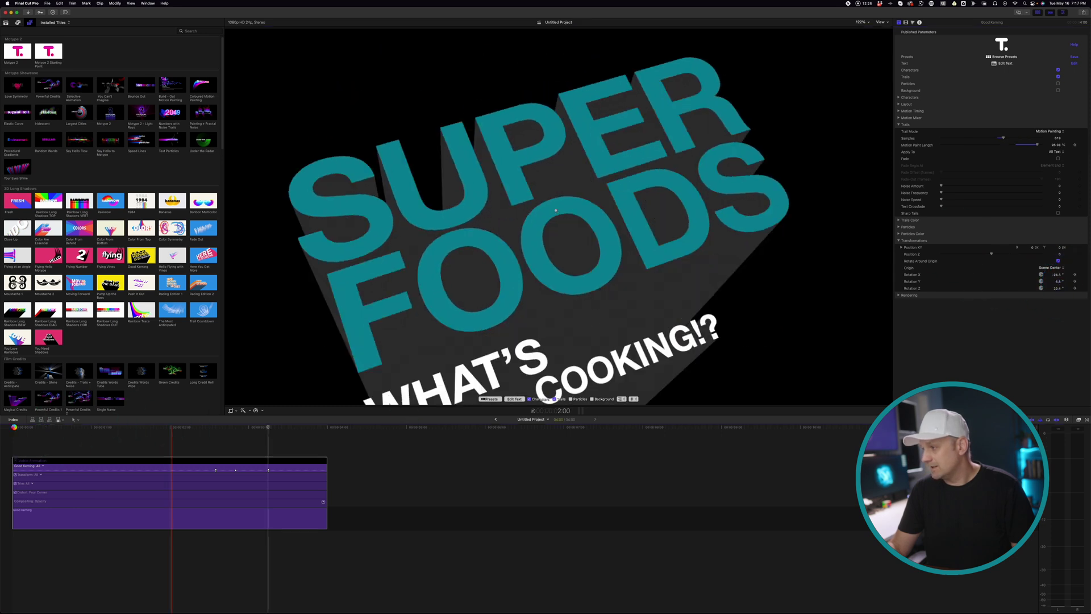
click(12, 427)
key(space)
click(233, 428)
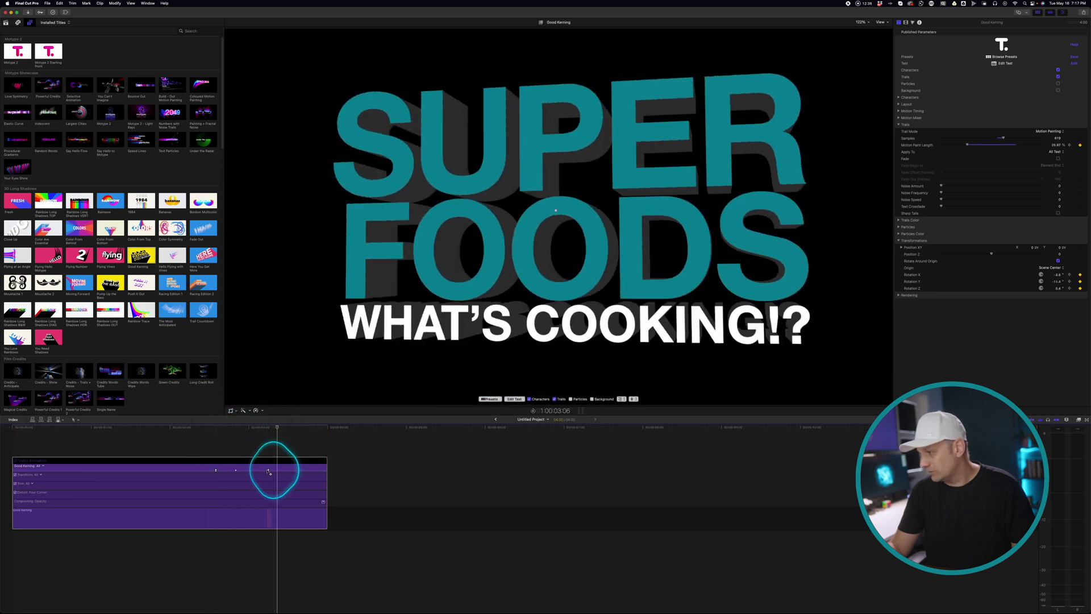
Drag the two keyframes to retime the tilt animation and replay it from the start
drag(275, 469, 314, 470)
drag(215, 469, 104, 470)
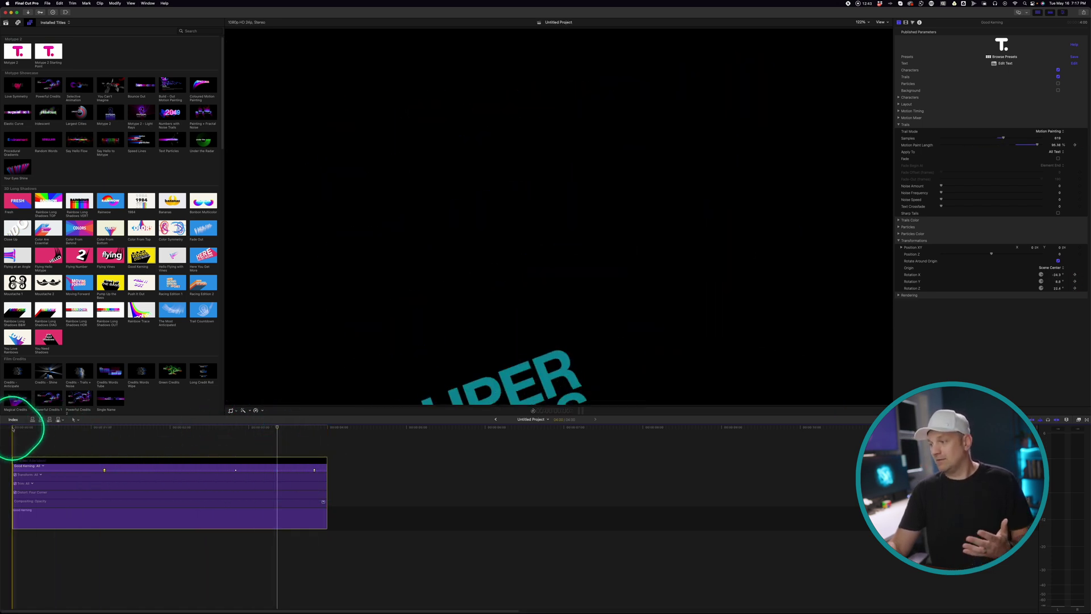
key(space)
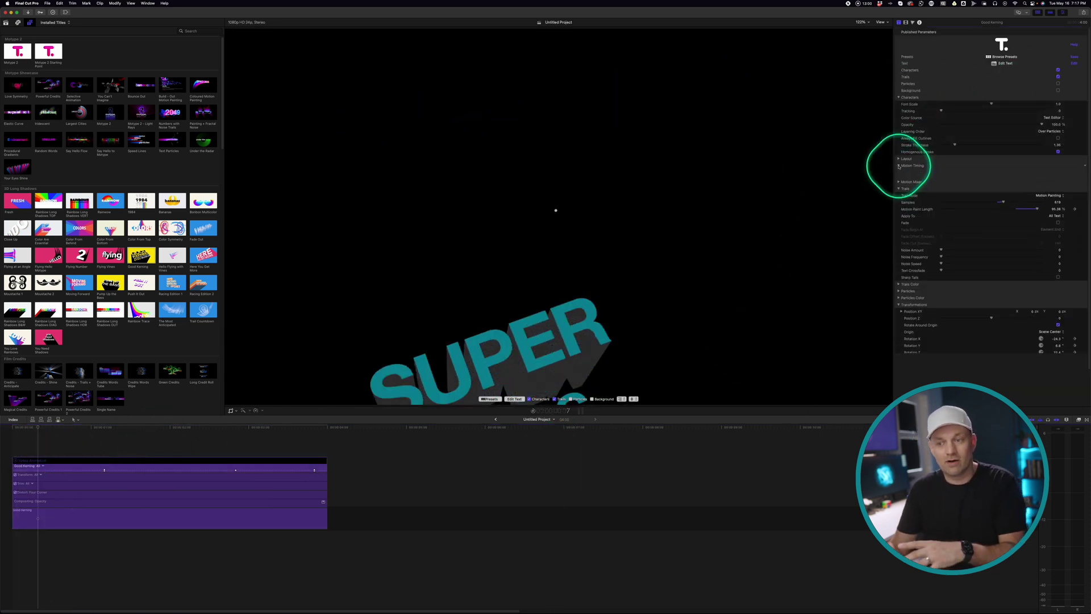
click(899, 159)
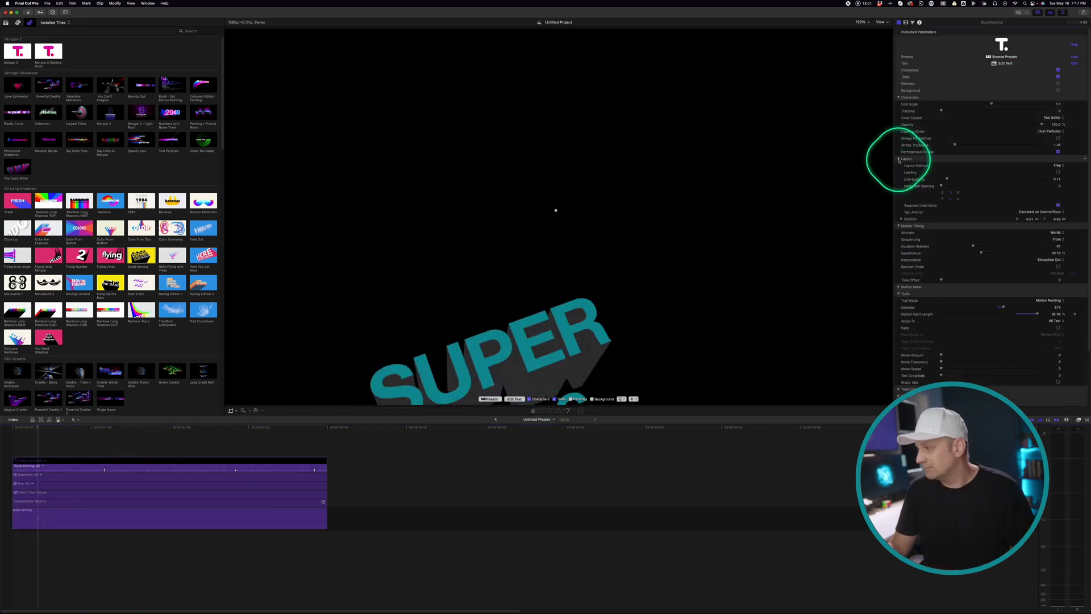
Toggle the Characters and Trails layers off and back on to compare the SUPER FOODS title
click(899, 287)
scroll(909, 267, down, 5)
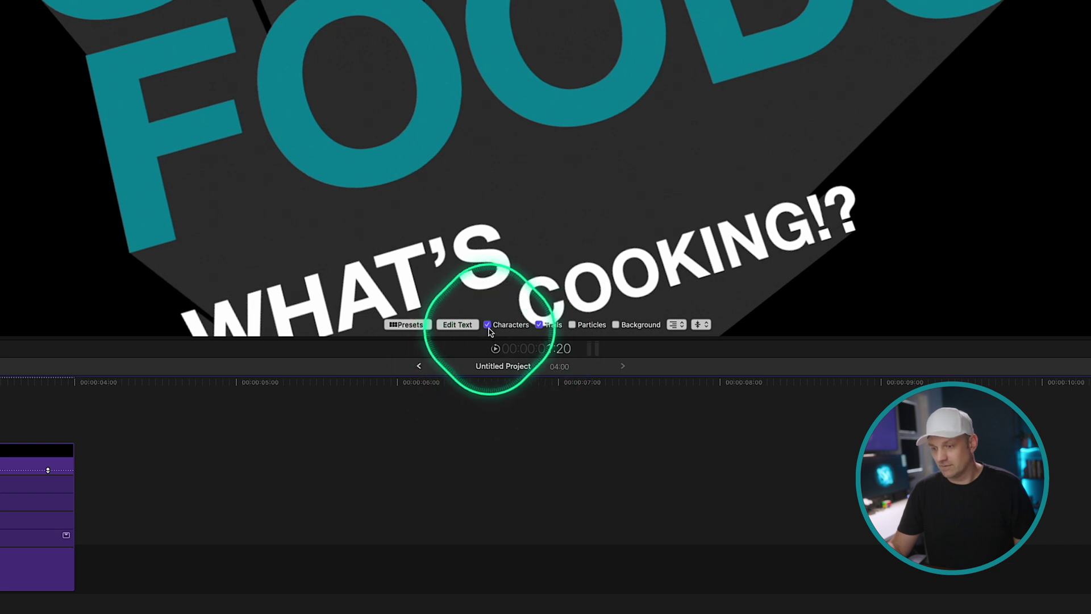
click(487, 324)
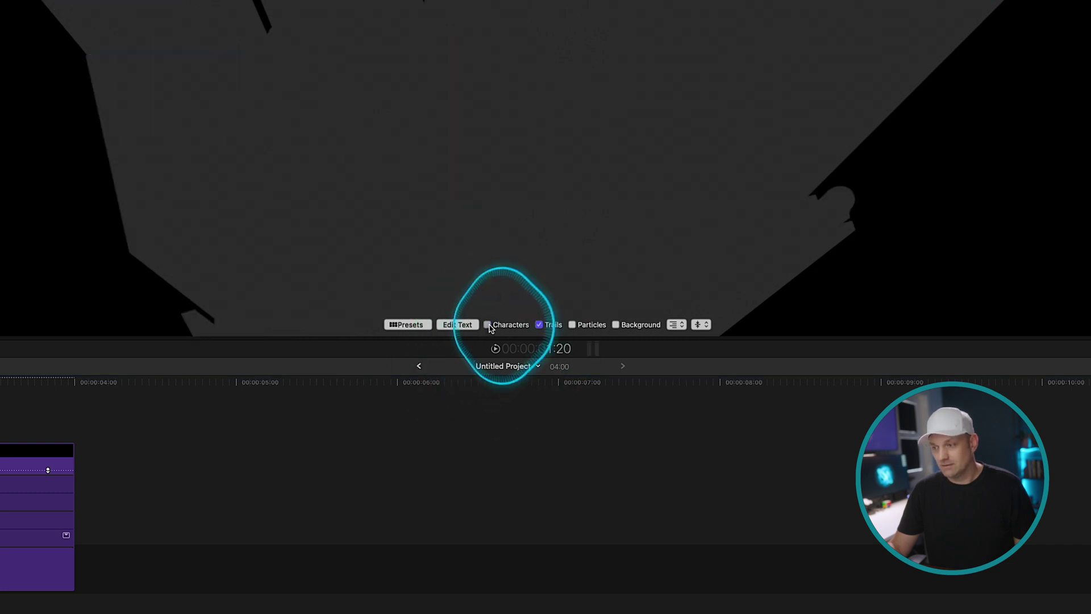
click(487, 324)
click(539, 324)
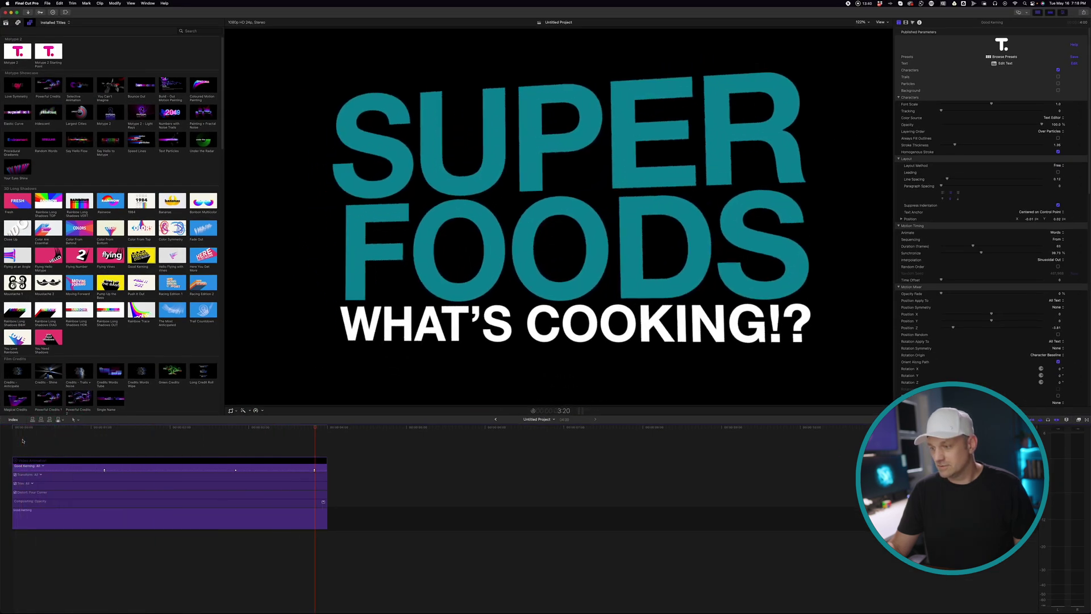
click(256, 426)
click(555, 399)
click(623, 398)
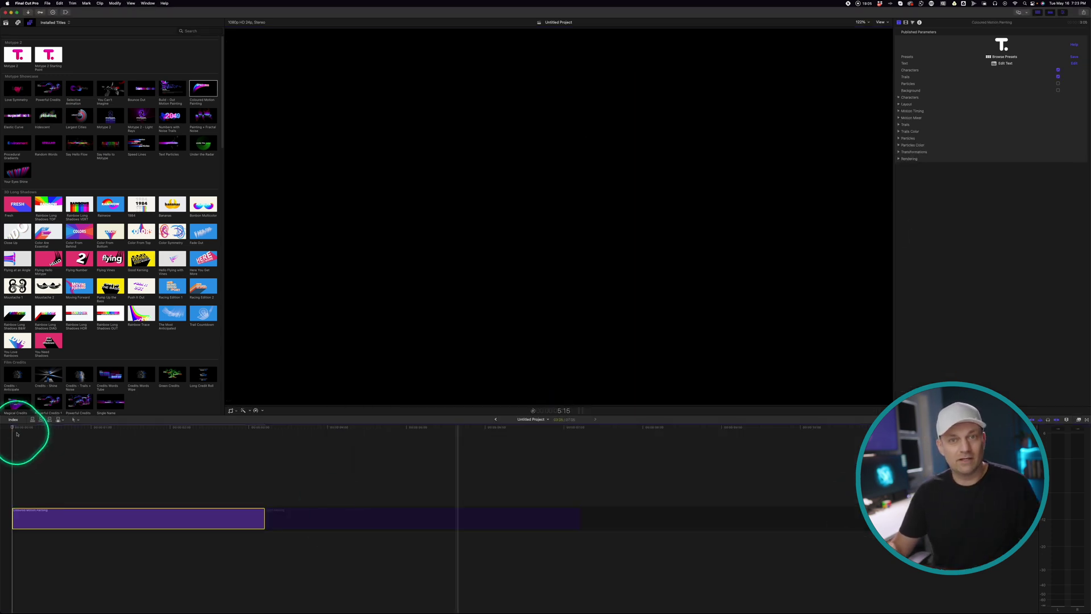
Save the SUBSCRIBE trail title's settings as a new user preset
click(122, 426)
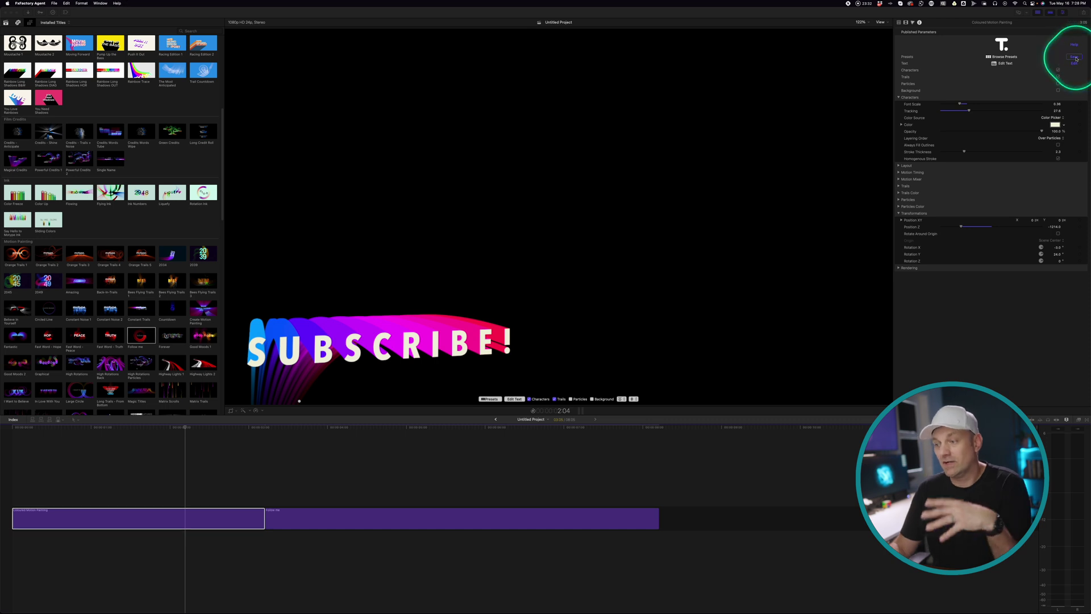
click(1075, 58)
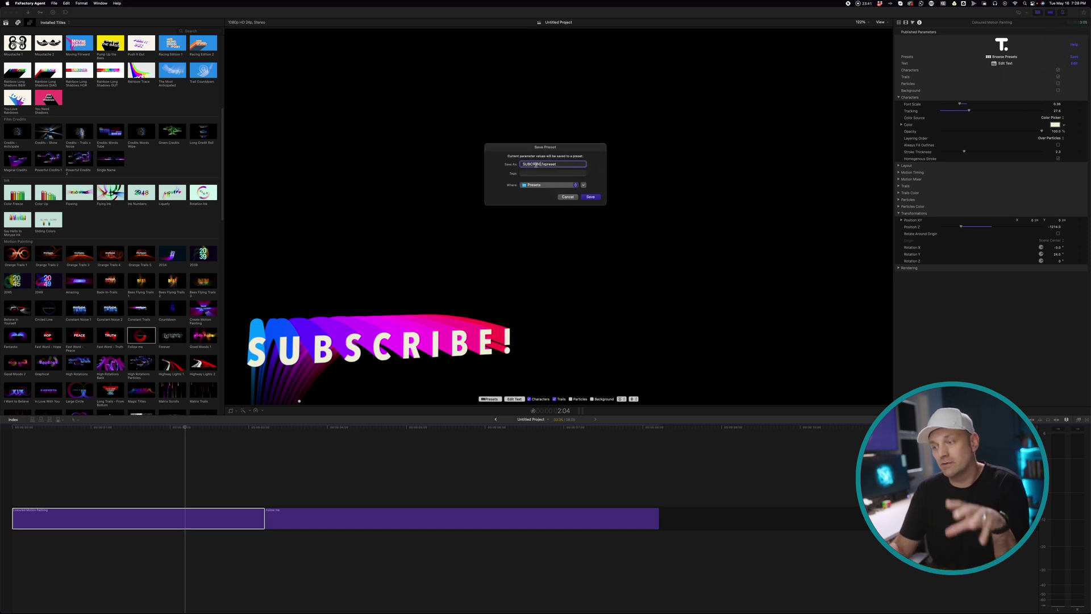
key(Return)
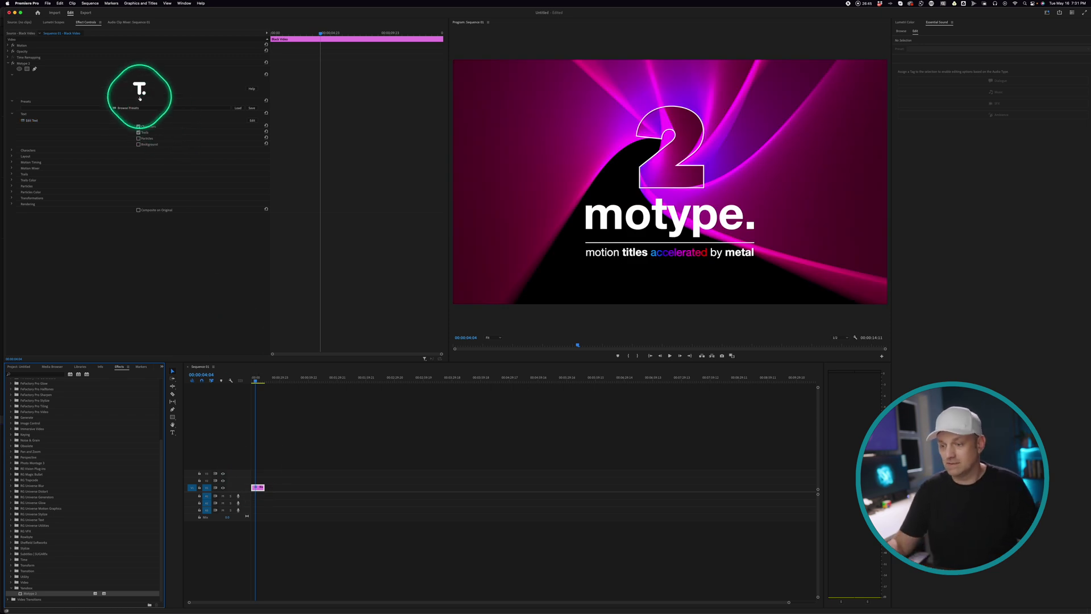
Apply the saved SUBSCRIBE user preset to the Motype clip and play it from the start
click(192, 109)
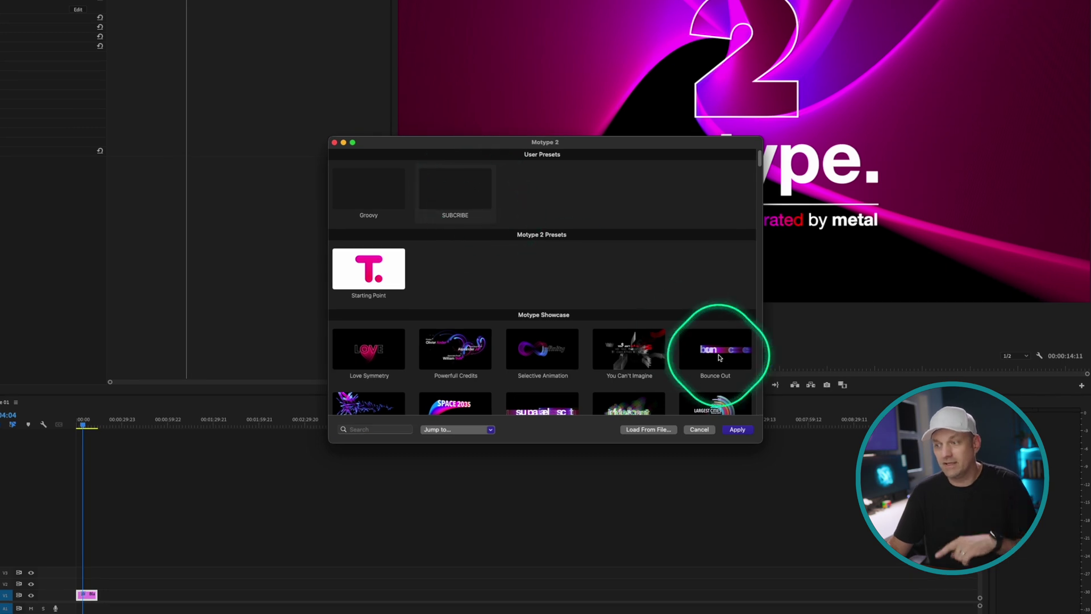
click(737, 429)
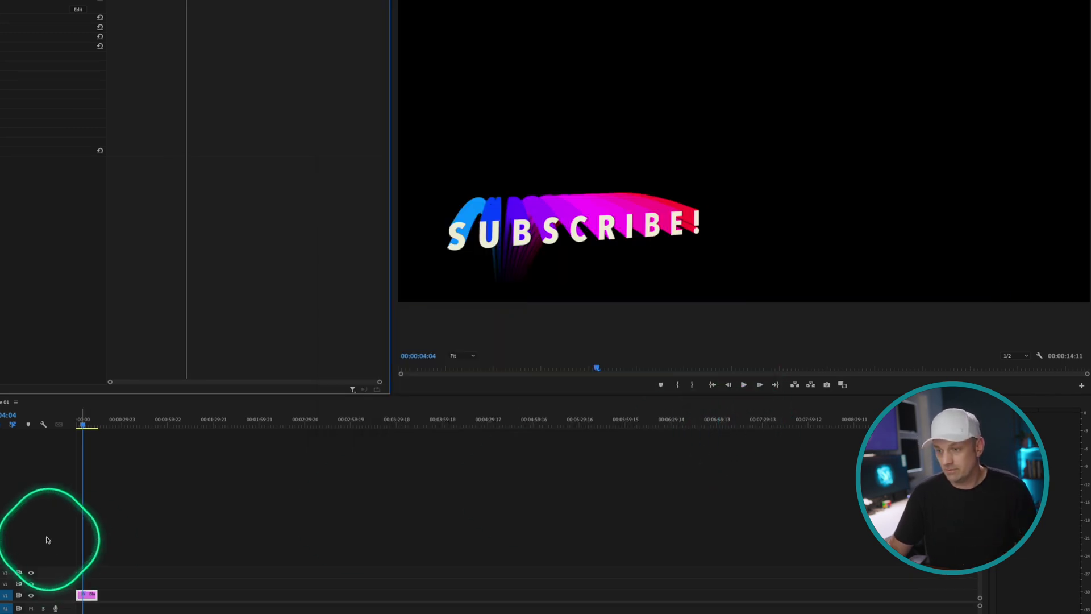
click(84, 424)
key(space)
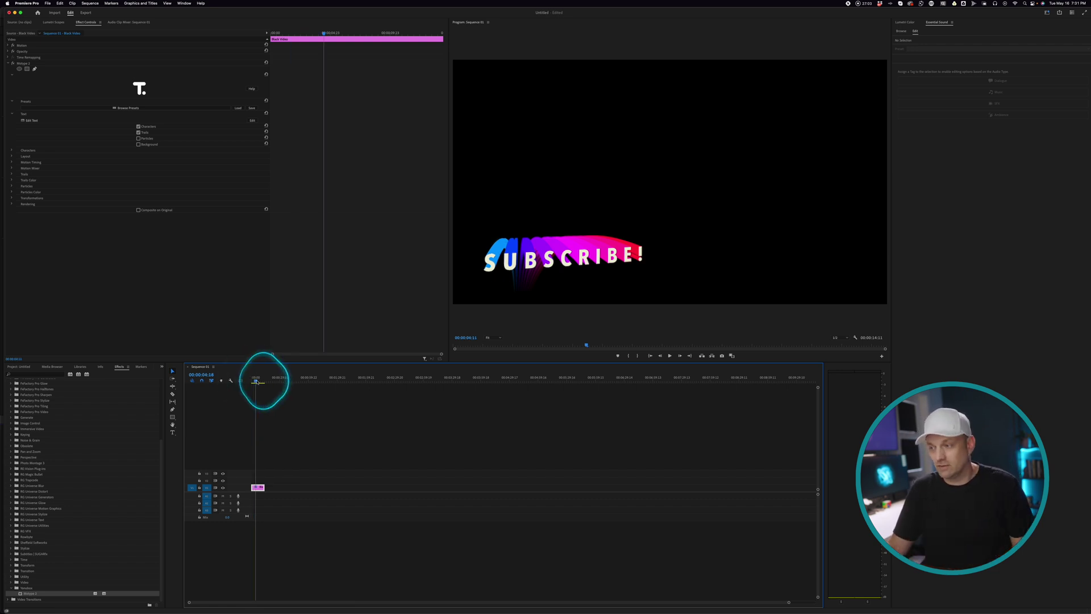
drag(257, 381, 253, 378)
key(space)
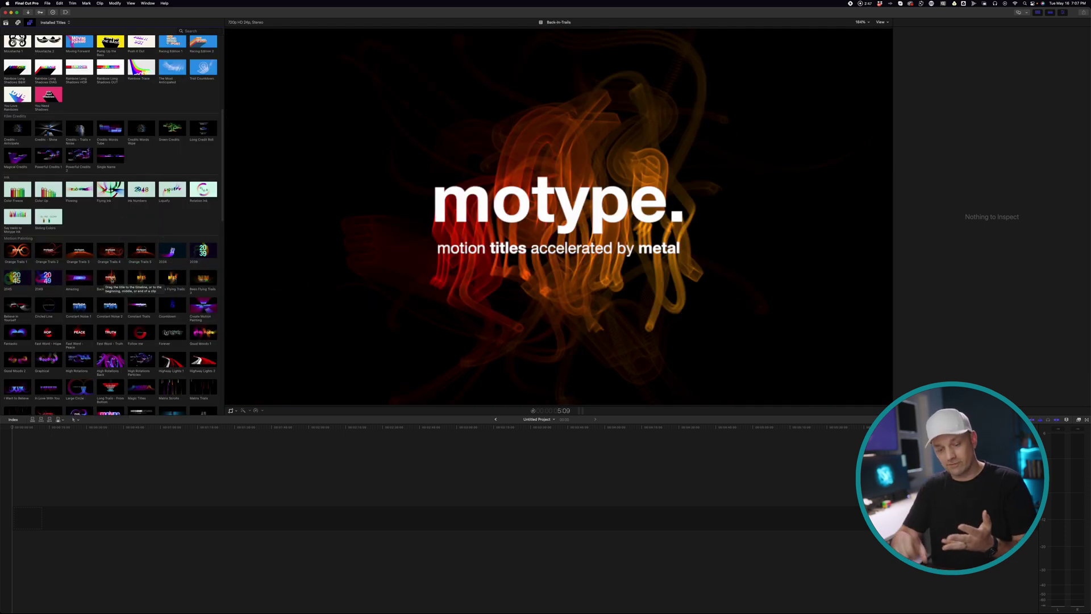
click(73, 307)
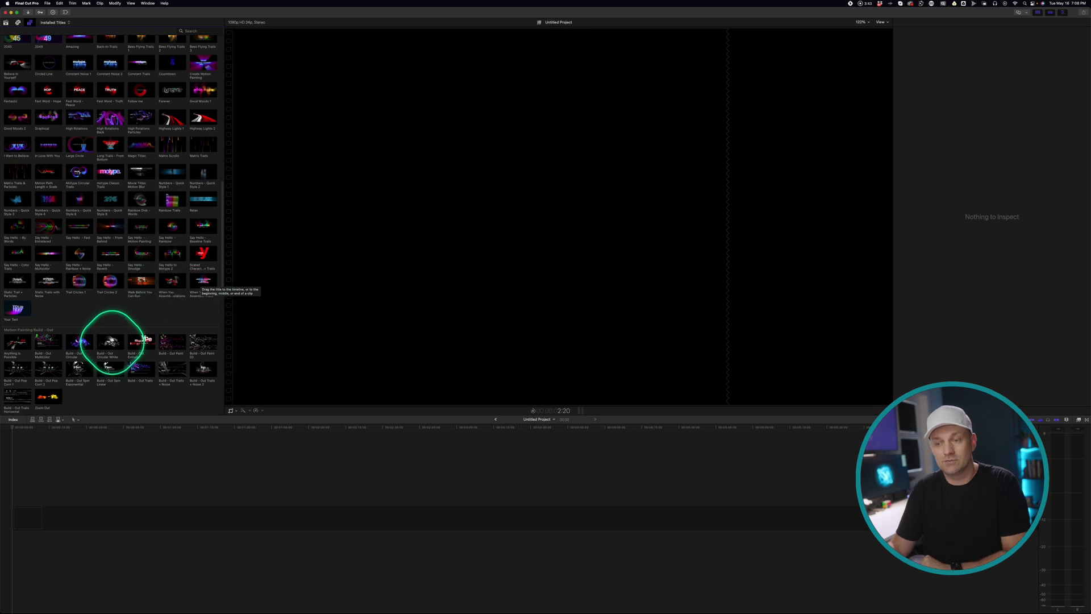
scroll(85, 319, down, 5)
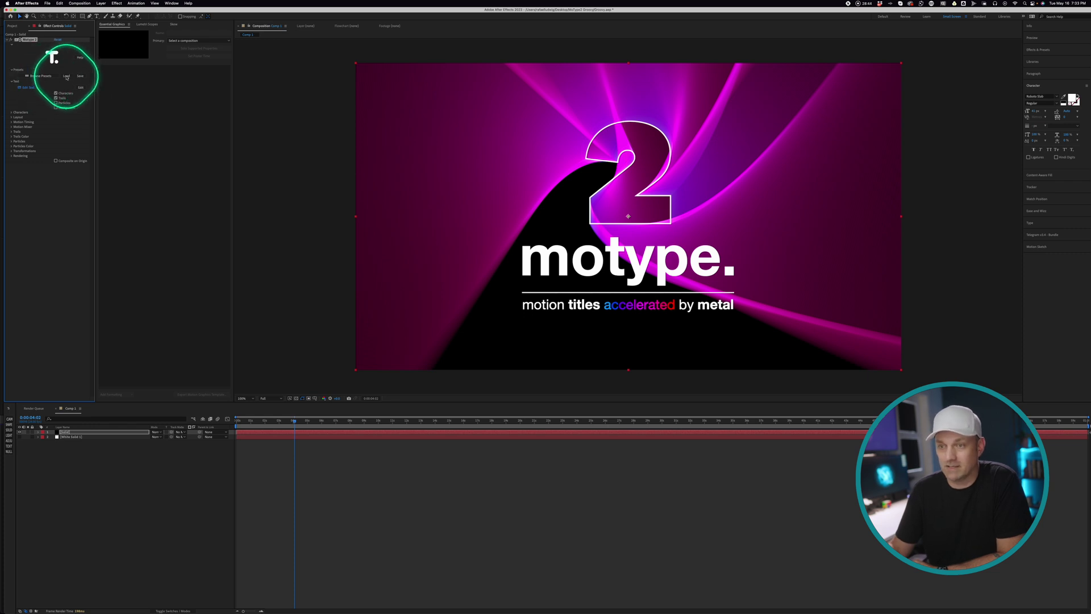
Apply the saved SUBSCRIBE preset to the After Effects layer and preview it from the start
click(41, 77)
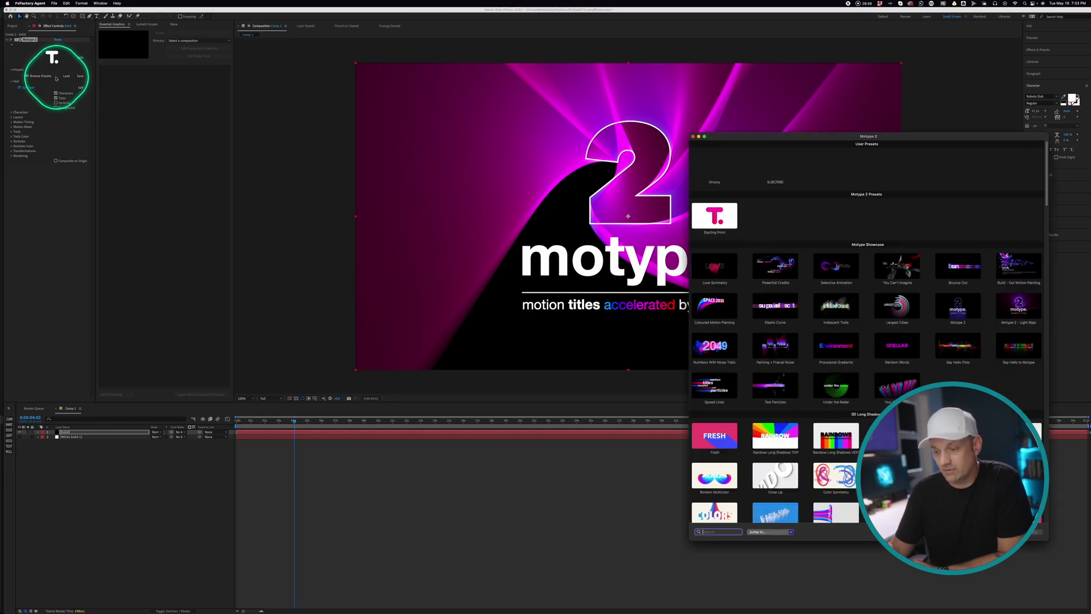
drag(774, 139, 492, 142)
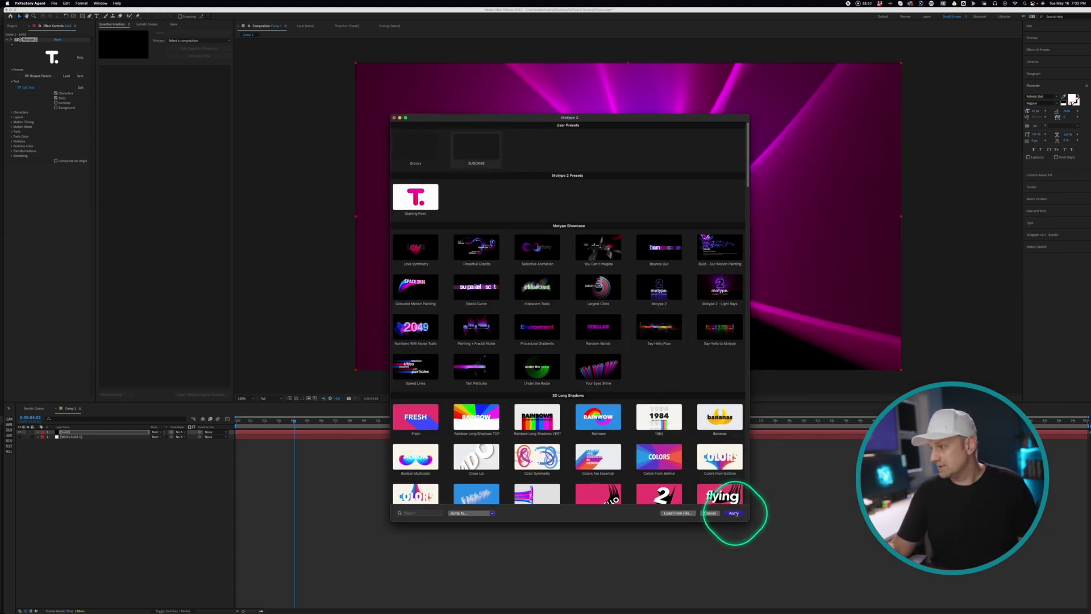
click(734, 514)
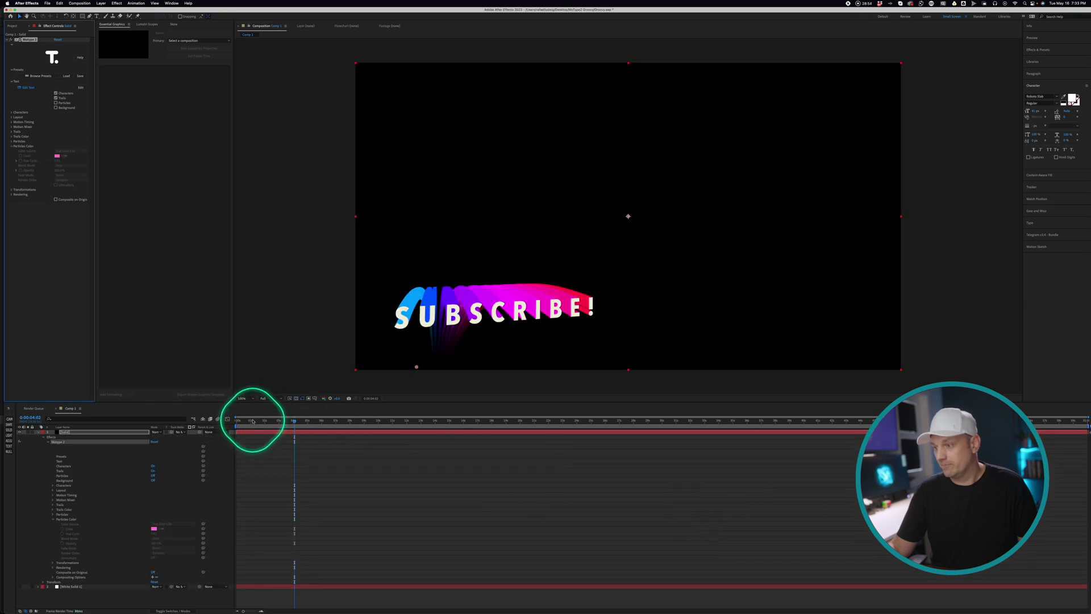
drag(253, 421, 227, 421)
key(space)
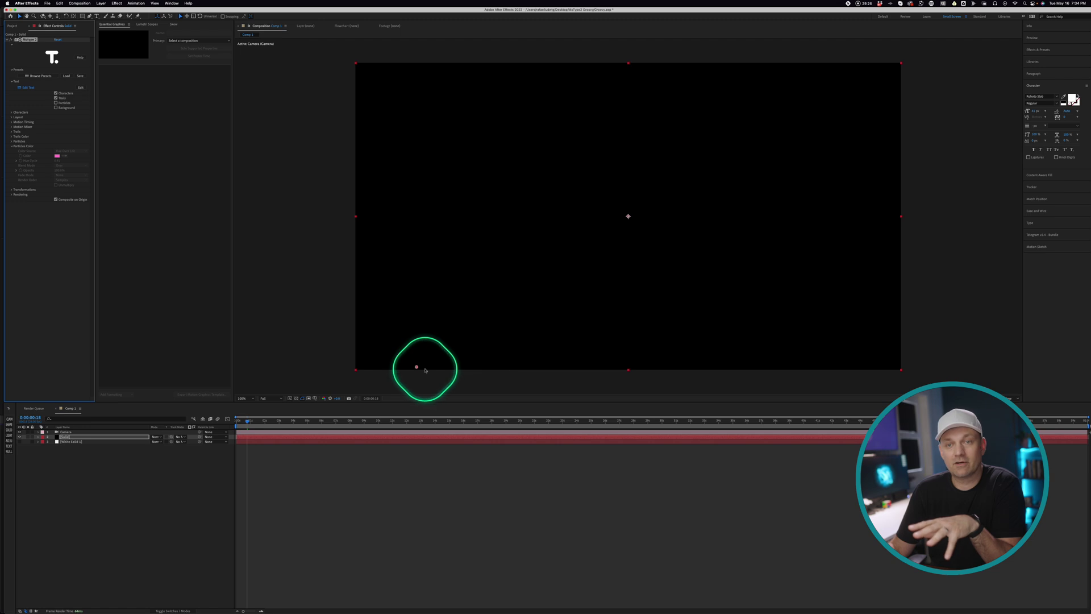
Play the preview and orbit the scene camera around the SUBSCRIBE ribbon
click(425, 370)
key(space)
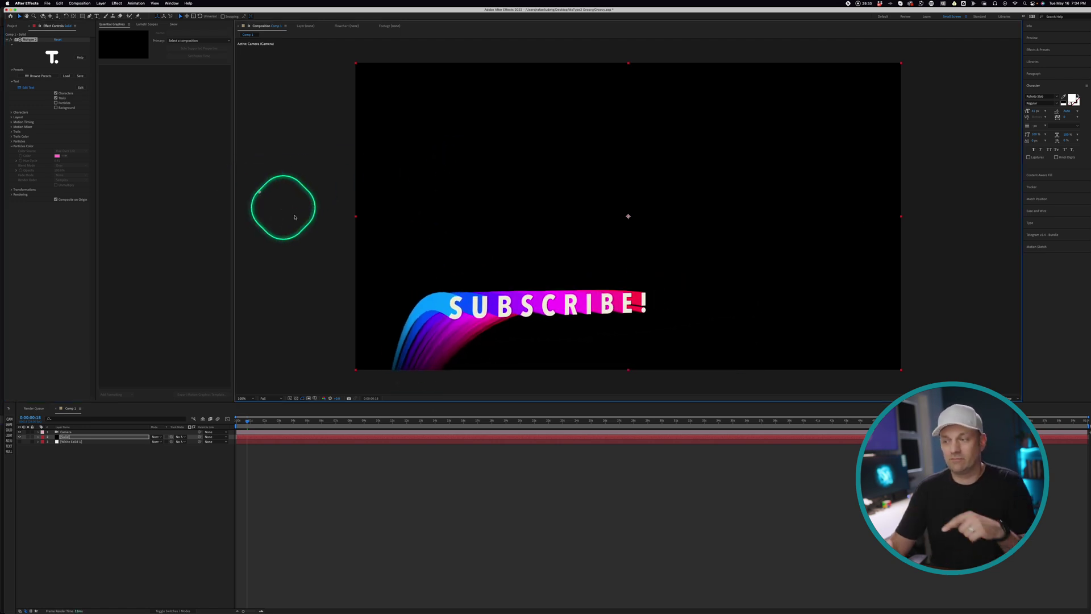
click(67, 432)
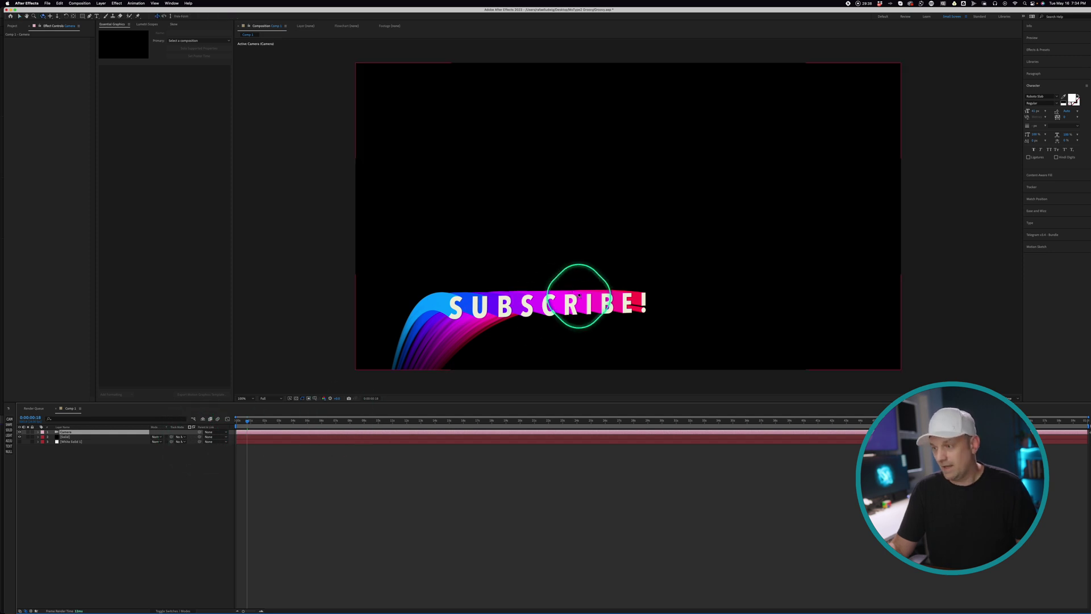
drag(578, 296, 561, 316)
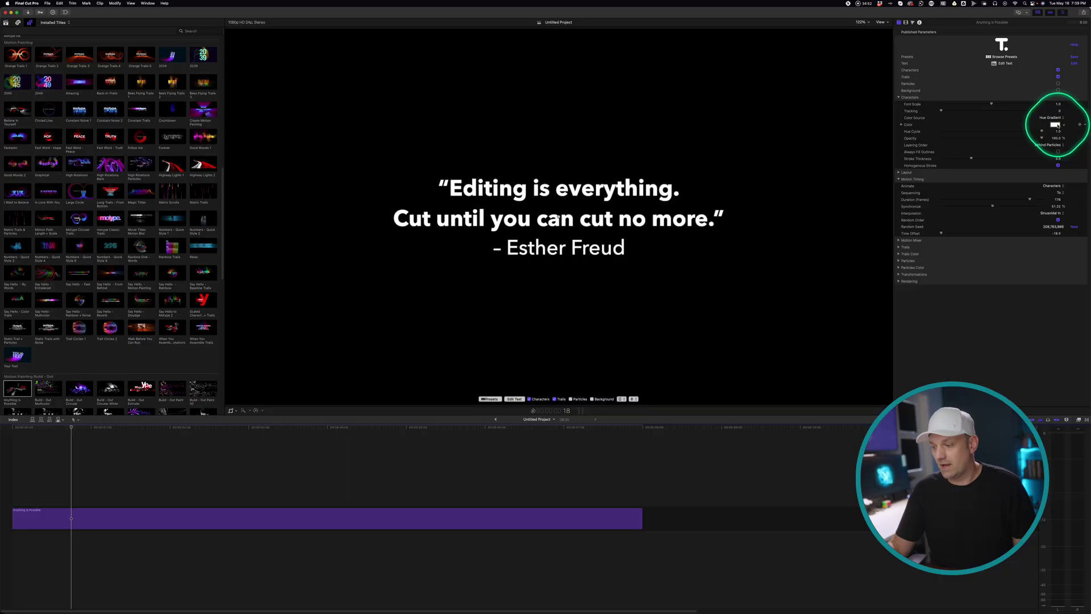
Set the quote's text colour to cyan to start its rainbow hue gradient
click(1055, 123)
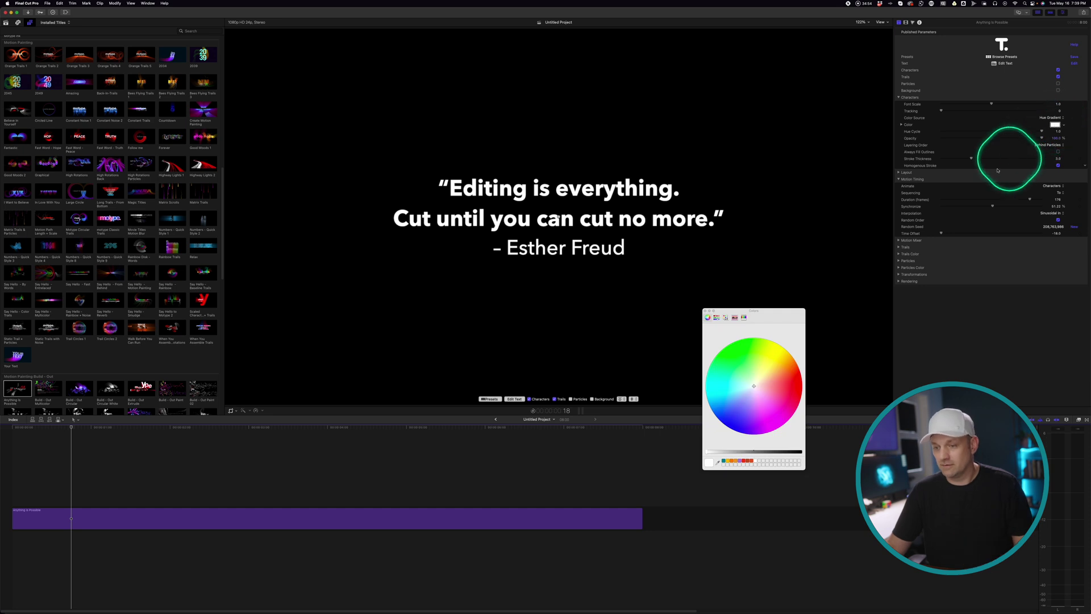
drag(755, 388, 710, 402)
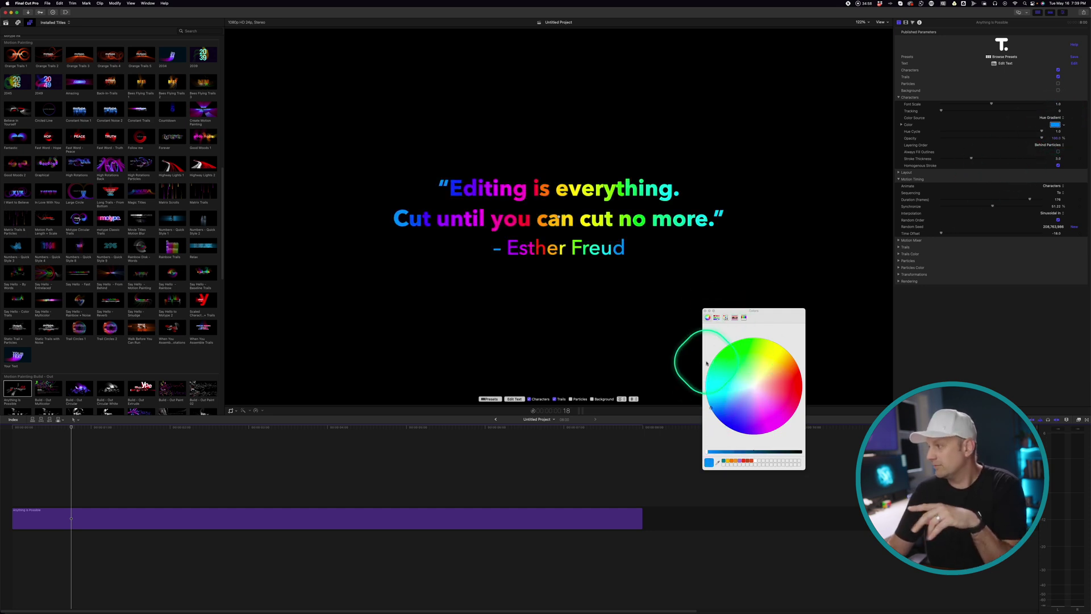
click(705, 311)
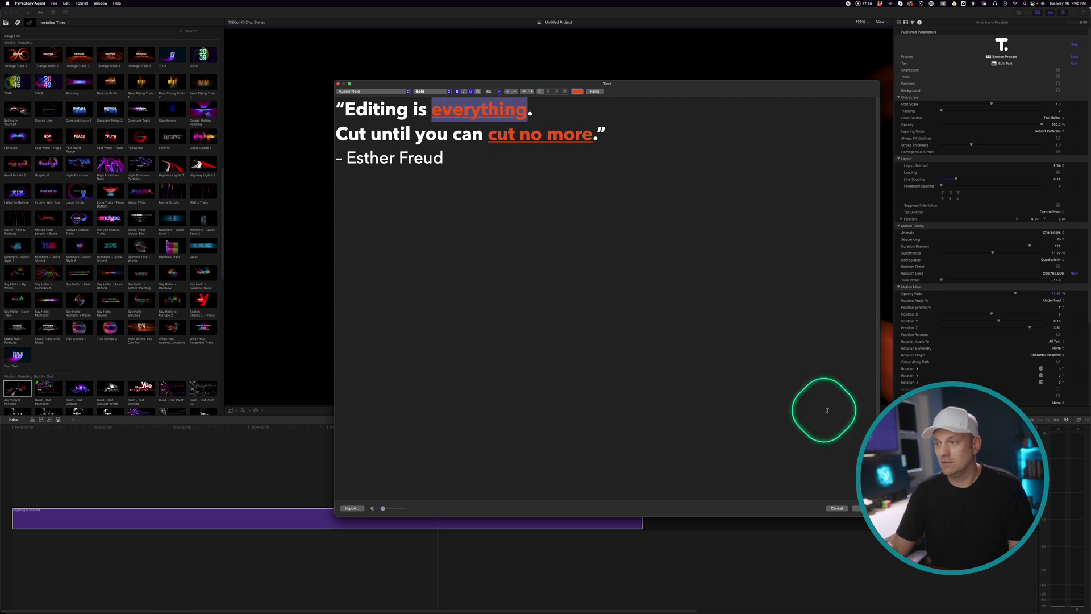
Replay the quote's orange trail animation from the start, then bring up the Motype 2 preset browser
click(858, 508)
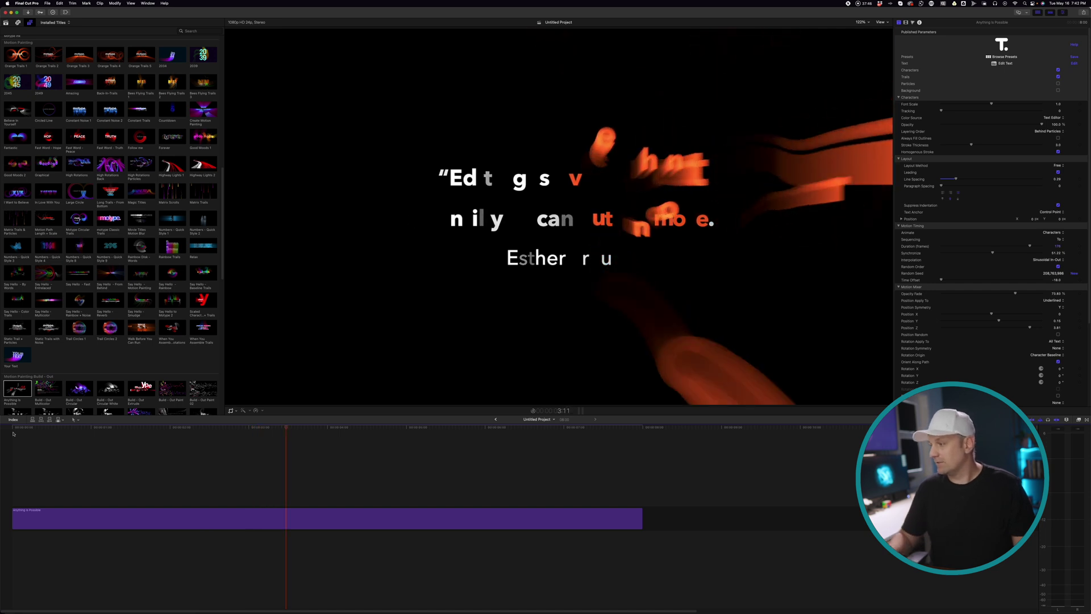
click(13, 434)
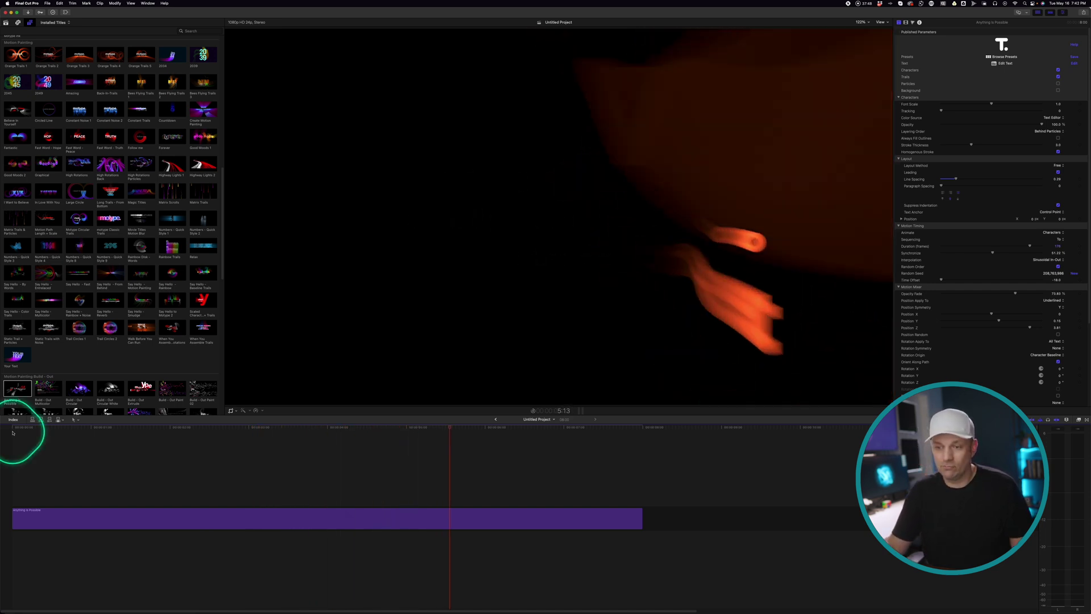
click(24, 433)
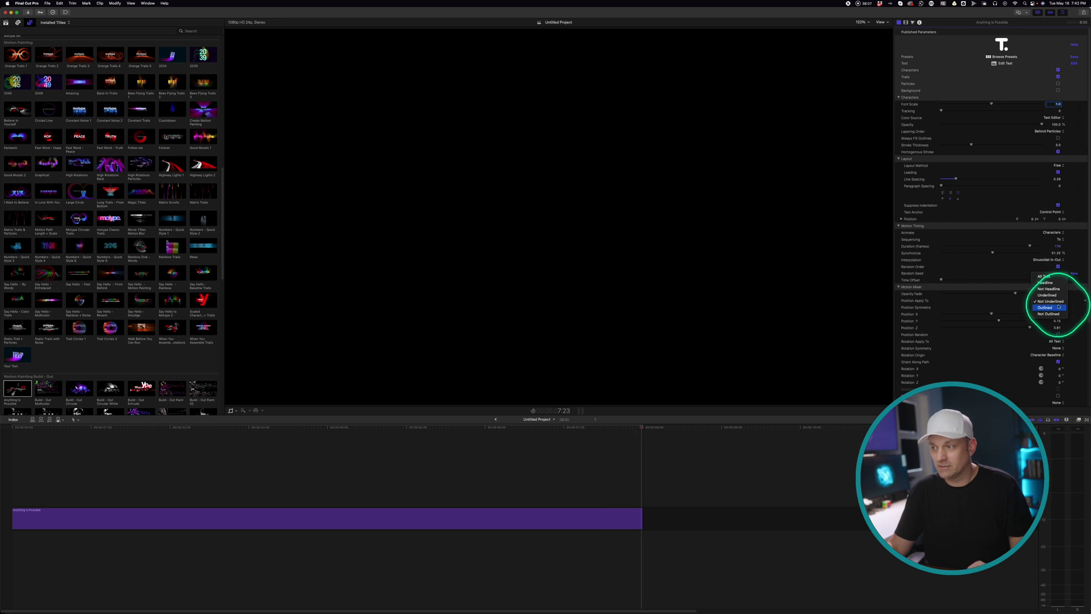
click(1004, 56)
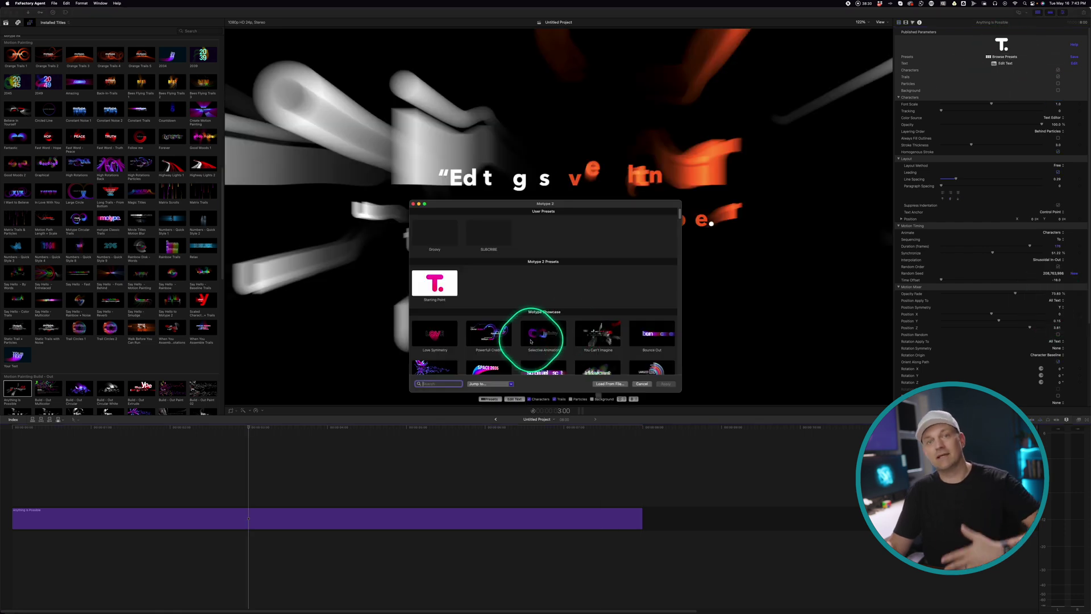
scroll(531, 341, down, 5)
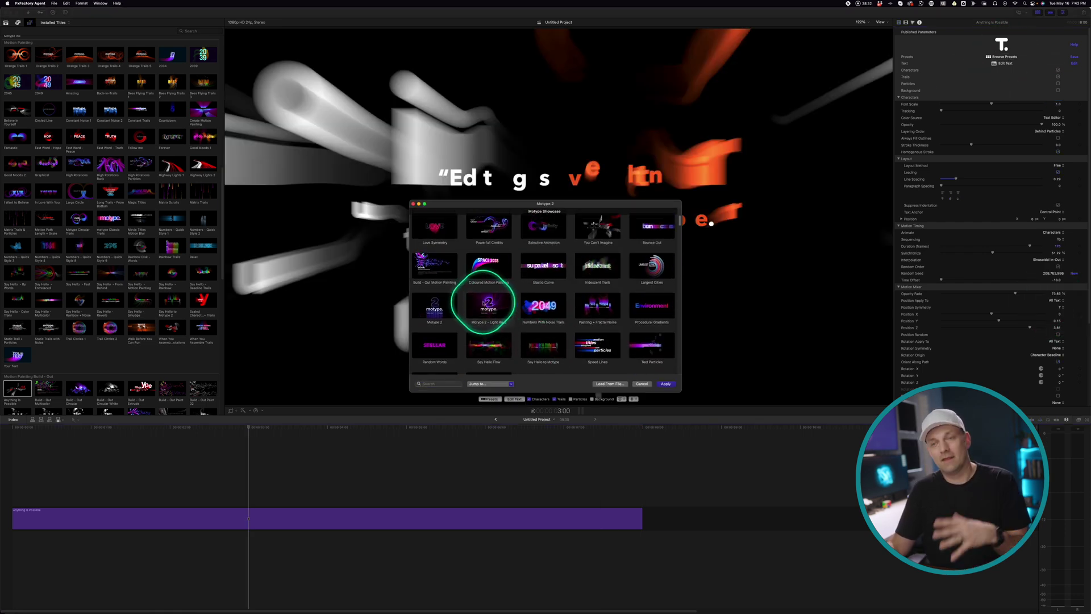
Apply the Motype 2 Light Rays preset, replay it from the start, and open the title text for editing
click(666, 385)
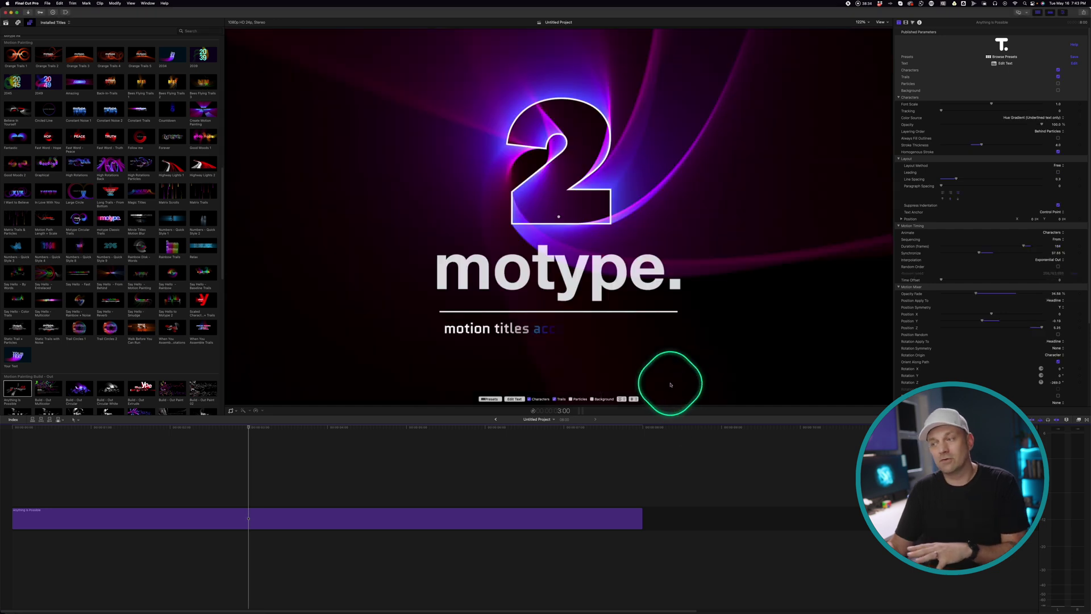
click(28, 427)
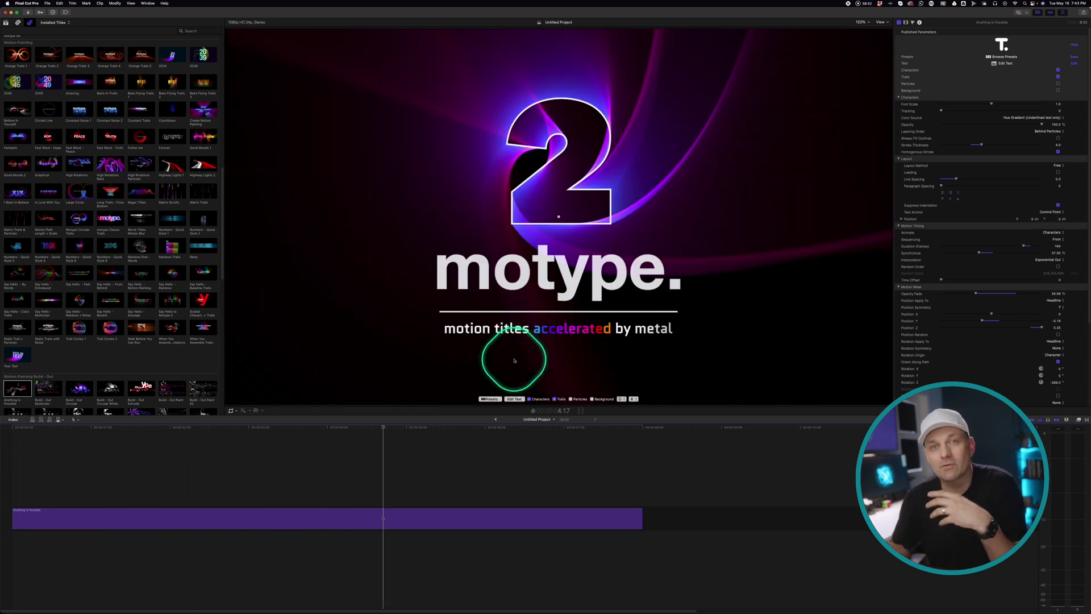
click(514, 399)
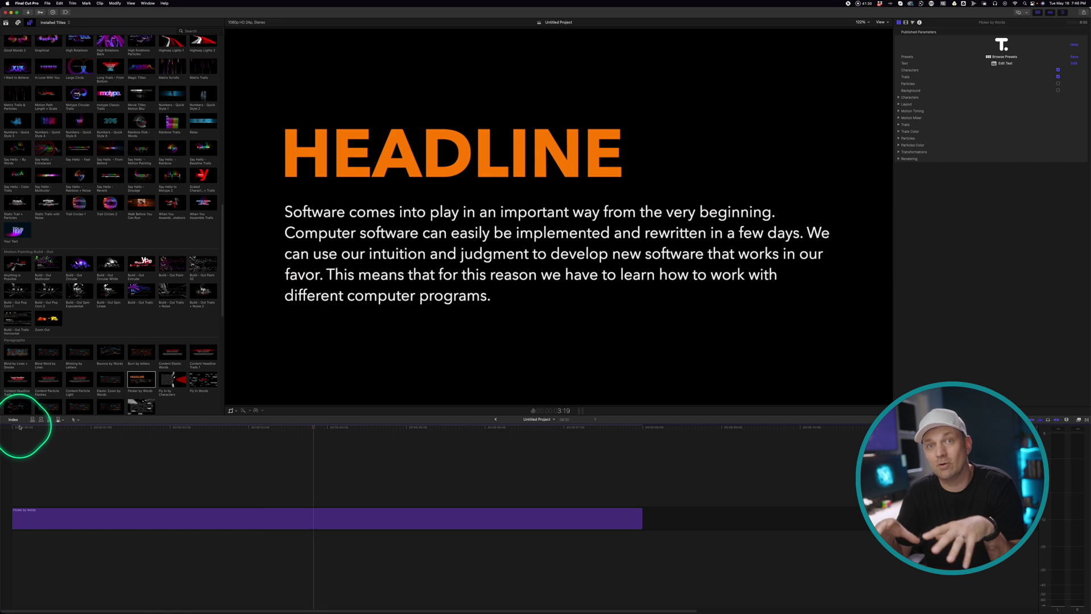
Swap in the Content Headline Trails 1 title and play it from the beginning
click(197, 355)
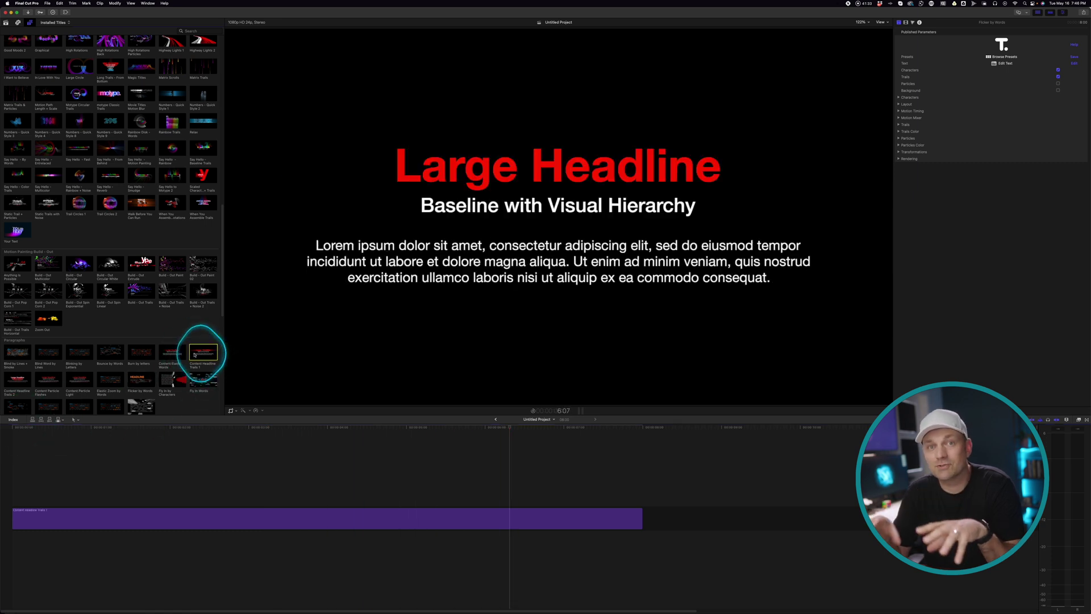
click(21, 429)
key(space)
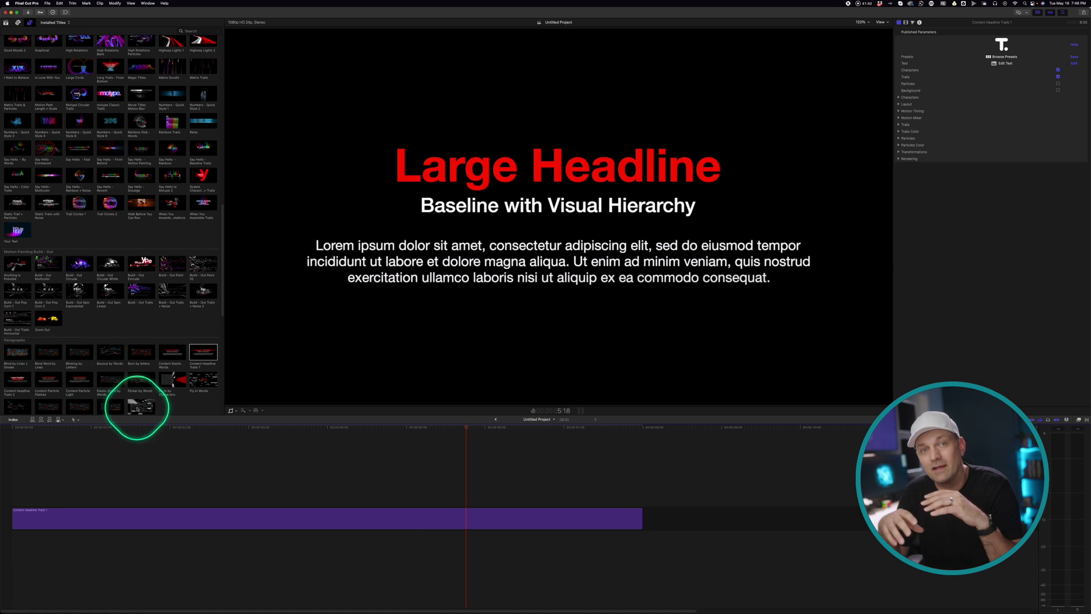
Preview other paragraph presets, ending on Particles Subtlety, and lengthen its clip
click(112, 408)
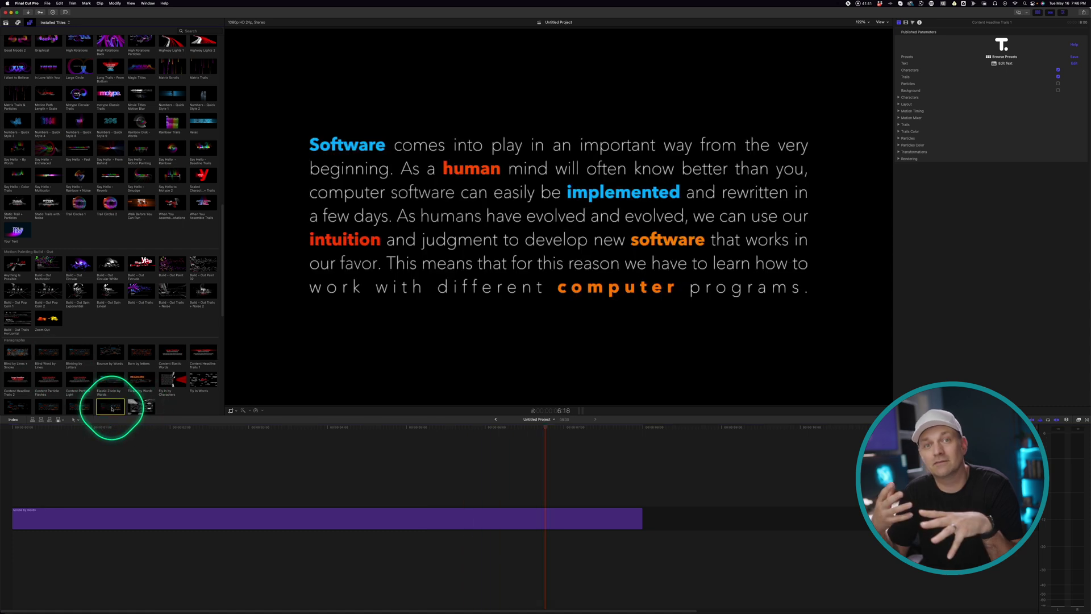
click(51, 407)
key(q)
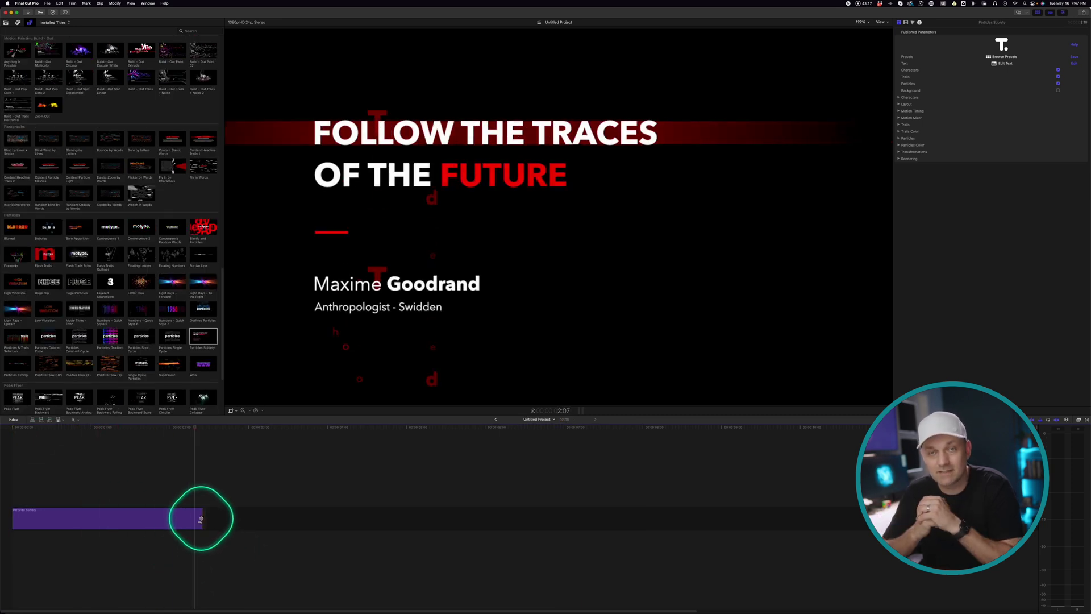
drag(201, 518, 467, 518)
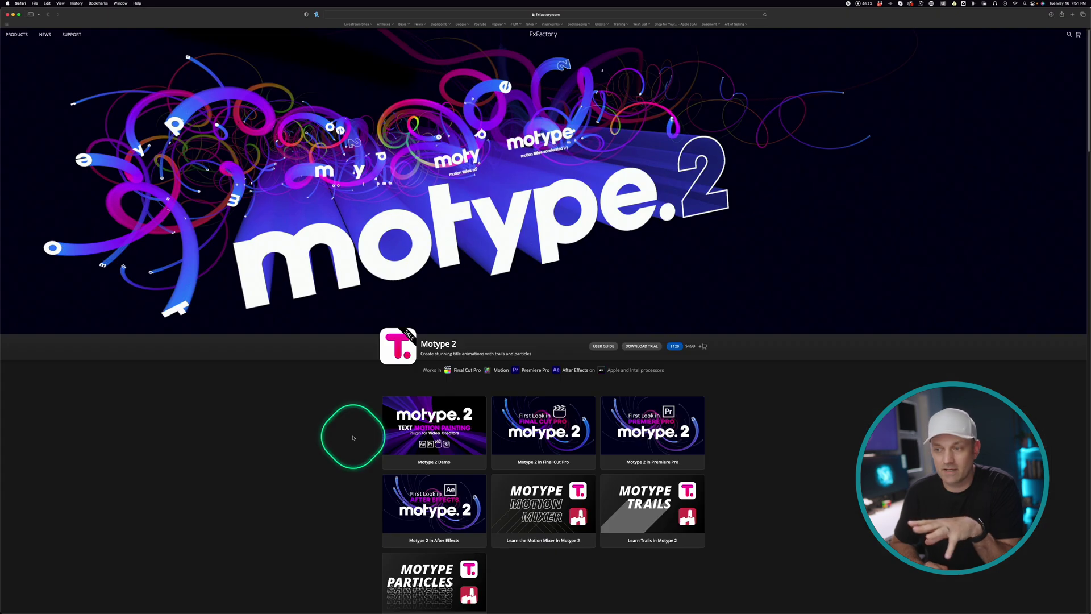
Scroll the FxFactory Motype 2 page down to the install instructions and Version History
scroll(353, 438, down, 10)
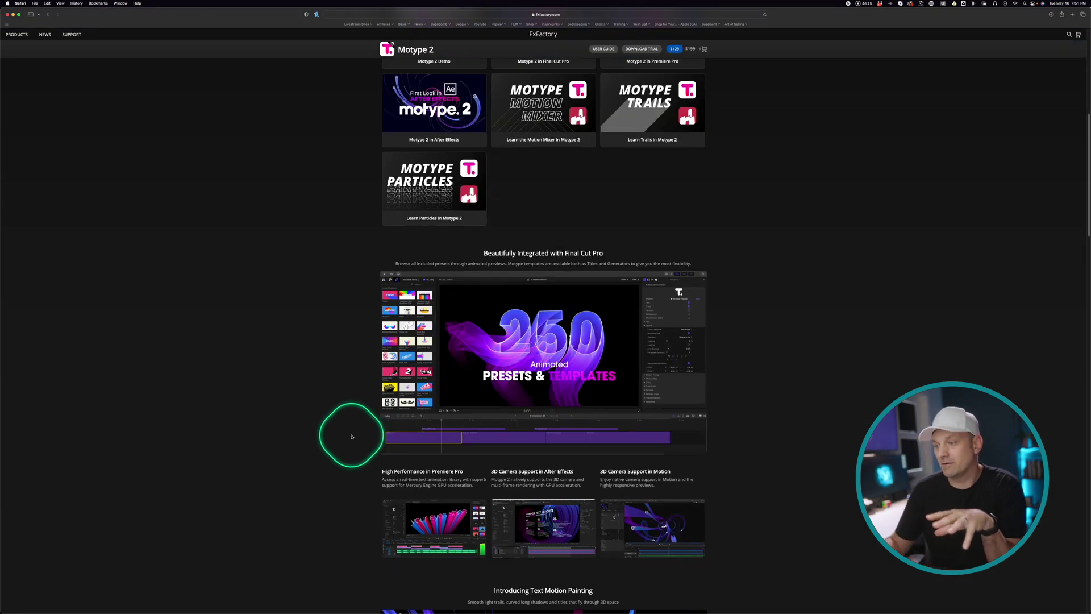
scroll(351, 437, down, 7)
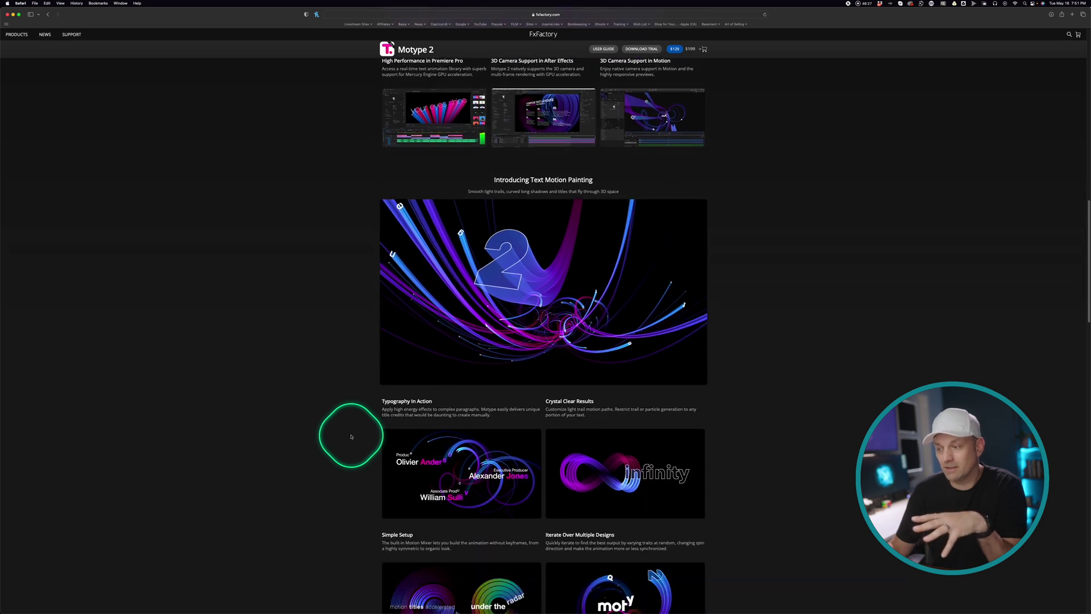
scroll(351, 436, down, 9)
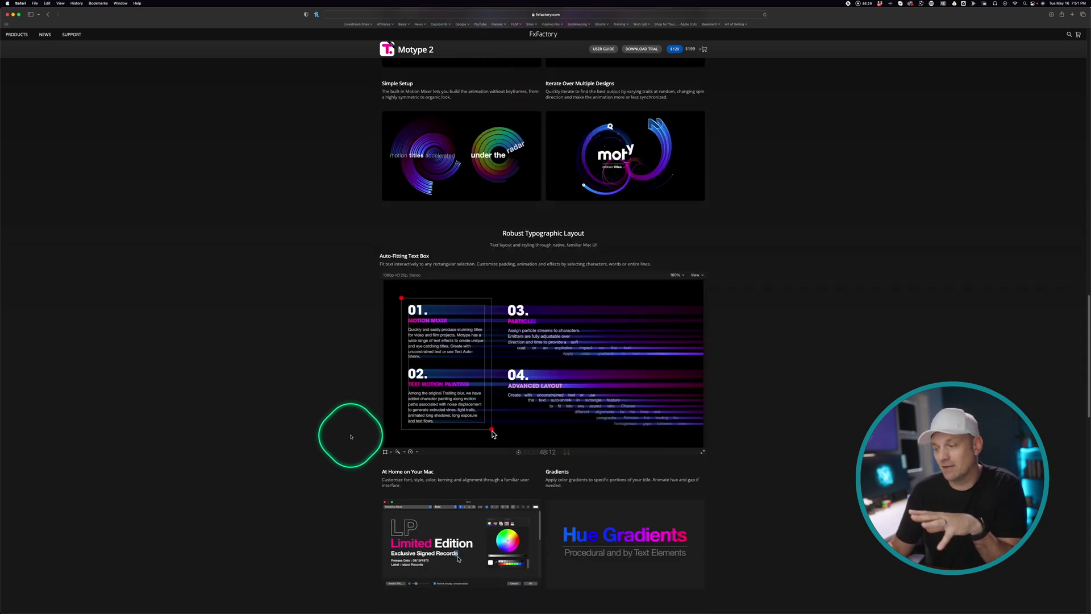
scroll(351, 436, down, 15)
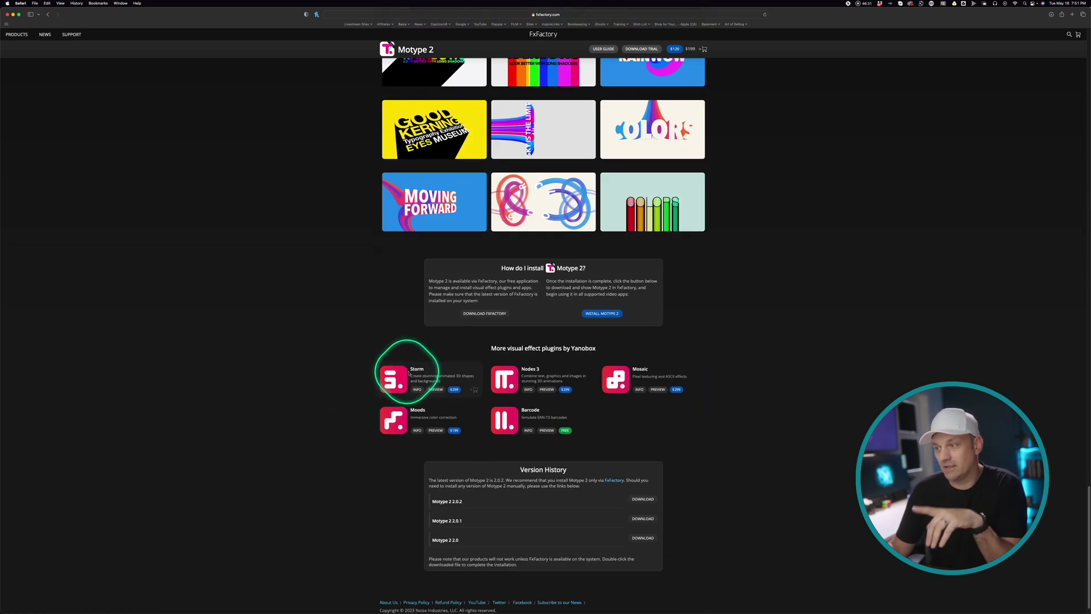